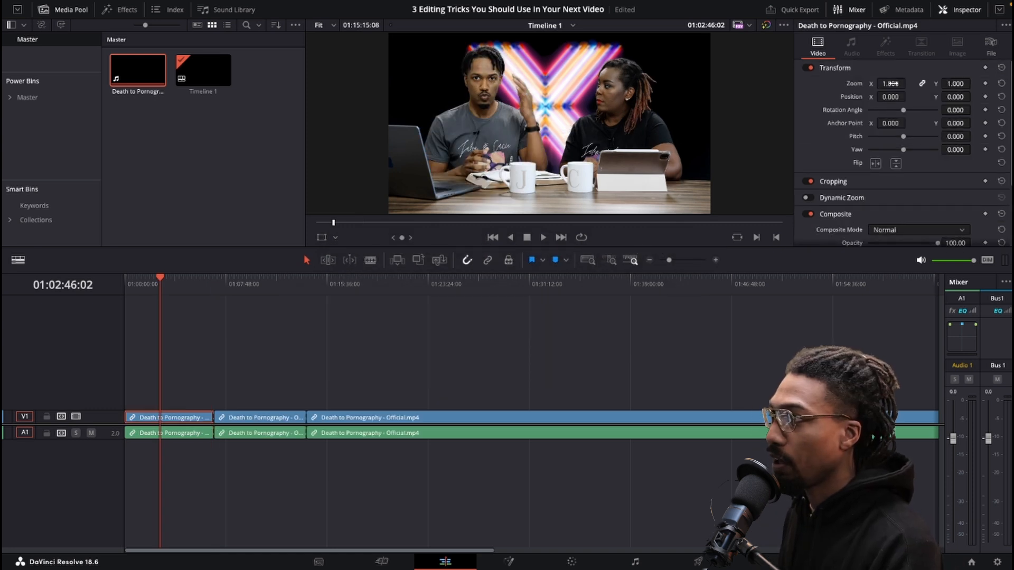
Step: Enlarge the first V1 clip to a zoom of 1.690 and reposition it to X 232, Y -229
{"action": "left_click_drag", "start_coordinate": [890, 84], "coordinate": [957, 98]}
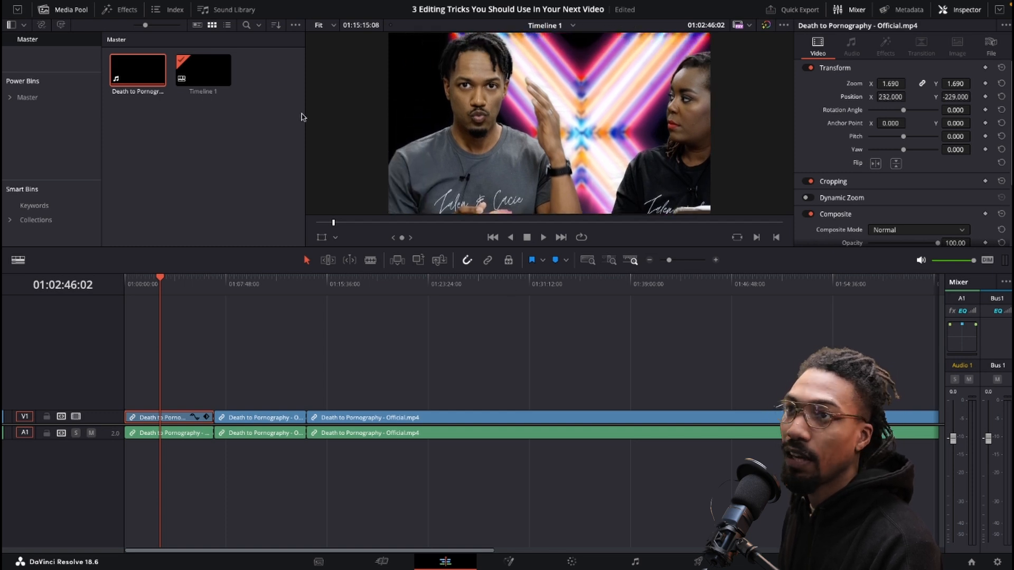
Step: Apply the Drone Overlay effect to the first V1 clip with glow brightness 4.685 and glow size 78
{"action": "left_click", "coordinate": [116, 9]}
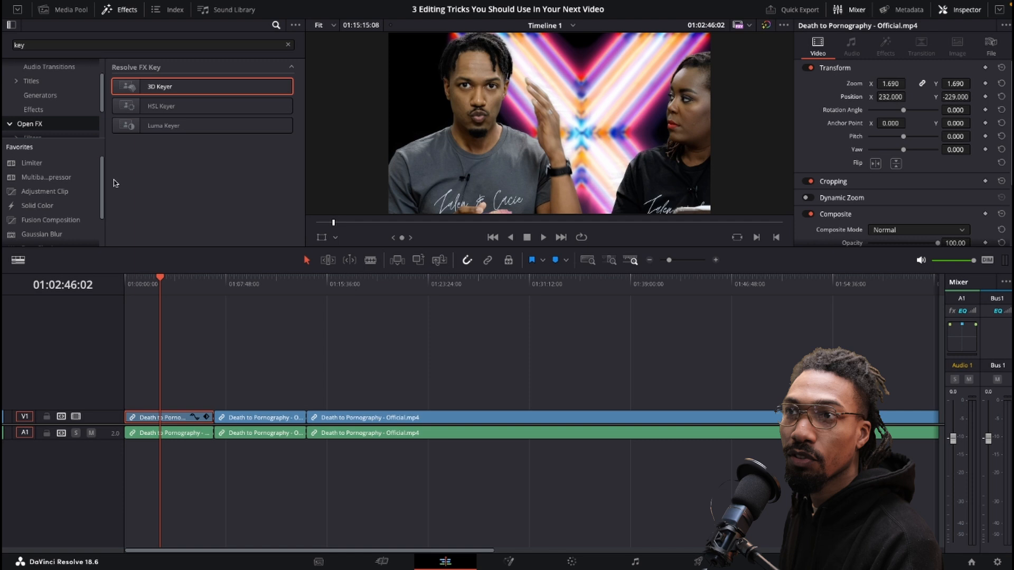
{"action": "left_click", "coordinate": [57, 125]}
{"action": "left_click_drag", "start_coordinate": [211, 126], "coordinate": [149, 407]}
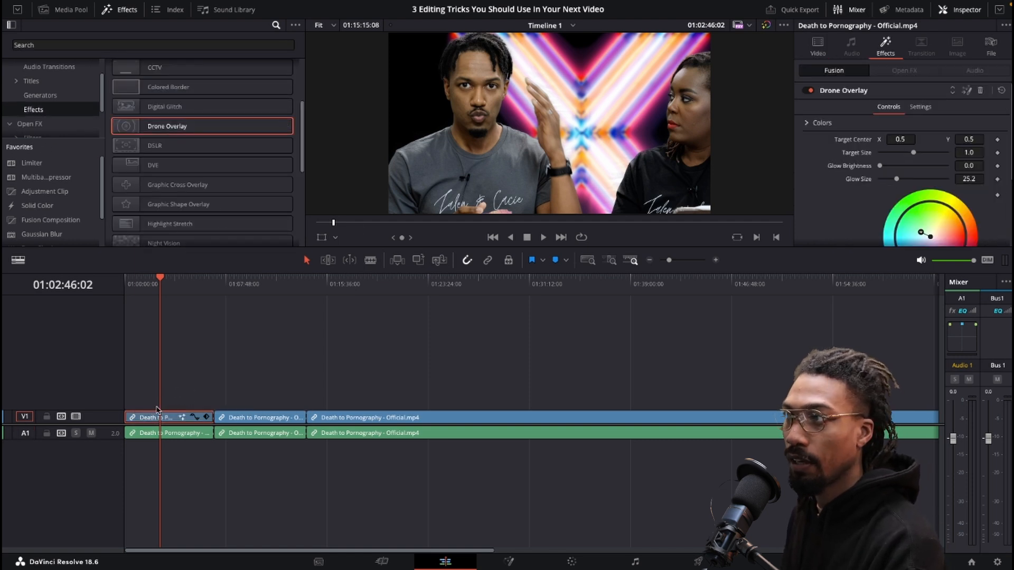
{"action": "left_click_drag", "start_coordinate": [896, 178], "coordinate": [932, 179]}
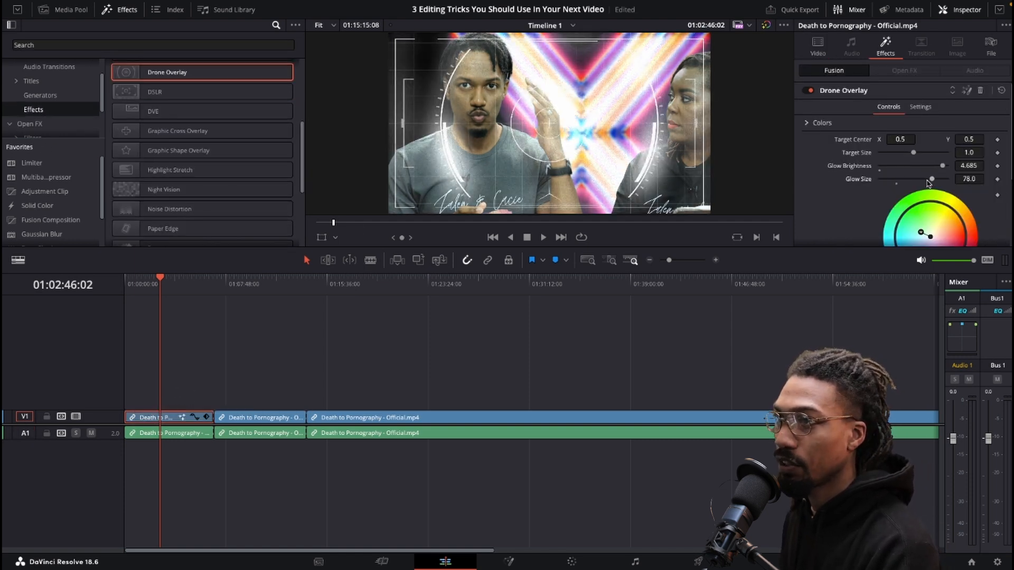
Step: Set the first clip's zoom to 1.570 and its X position to 123
{"action": "mouse_move", "coordinate": [146, 288]}
{"action": "left_mouse_down"}
{"action": "mouse_move", "coordinate": [137, 287]}
{"action": "mouse_move", "coordinate": [161, 288]}
{"action": "left_mouse_up"}
{"action": "left_click", "coordinate": [818, 45]}
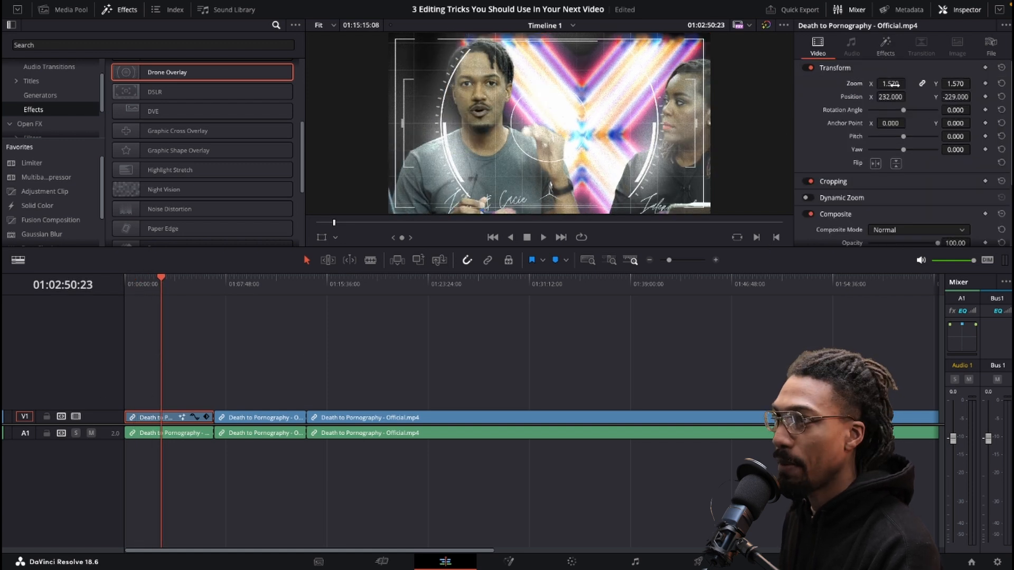
{"action": "mouse_move", "coordinate": [897, 97]}
{"action": "left_mouse_down"}
{"action": "mouse_move", "coordinate": [876, 98]}
{"action": "mouse_move", "coordinate": [897, 98]}
{"action": "left_mouse_up"}
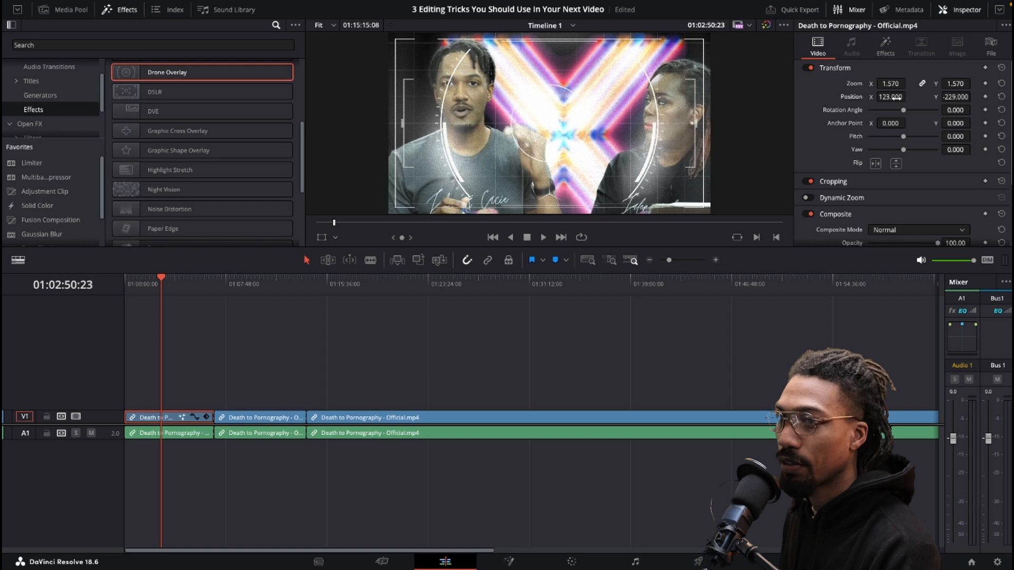
Step: Copy the first V1 clip and paste its attributes, including position, zoom and Fusion effects, onto the following clip
{"action": "left_click_drag", "start_coordinate": [233, 301], "coordinate": [342, 294]}
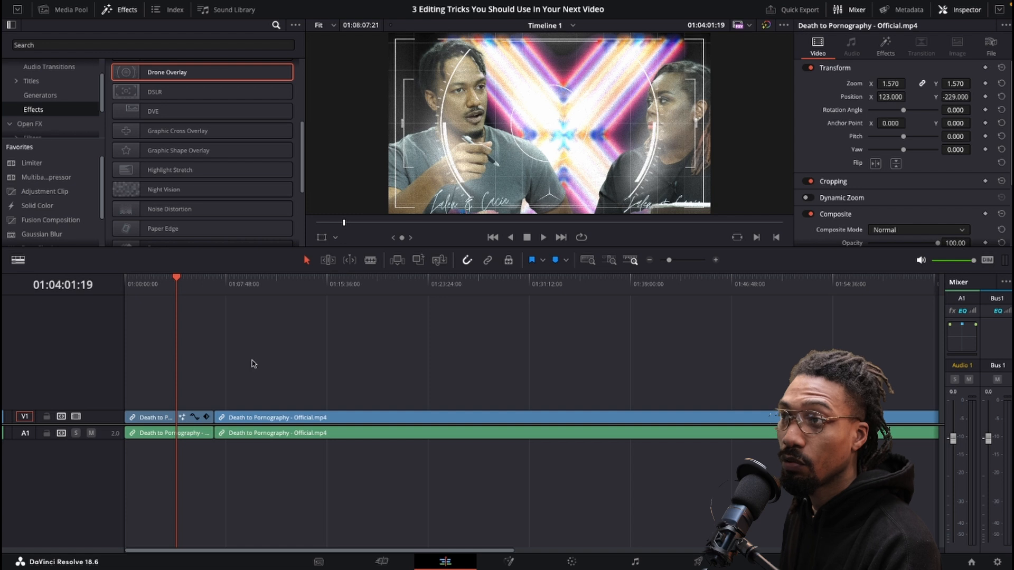
{"action": "right_click", "coordinate": [153, 420]}
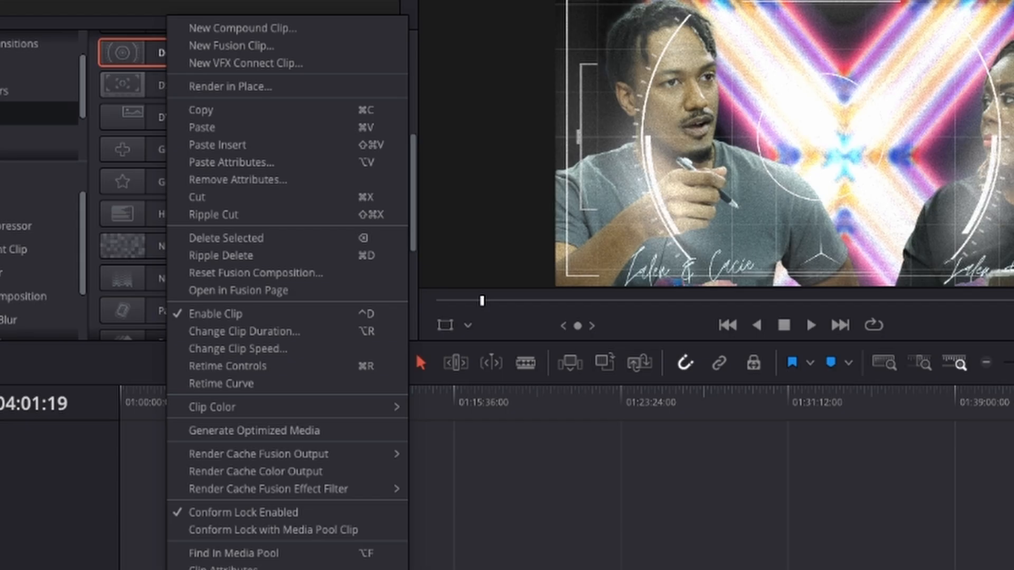
{"action": "left_click", "coordinate": [243, 112]}
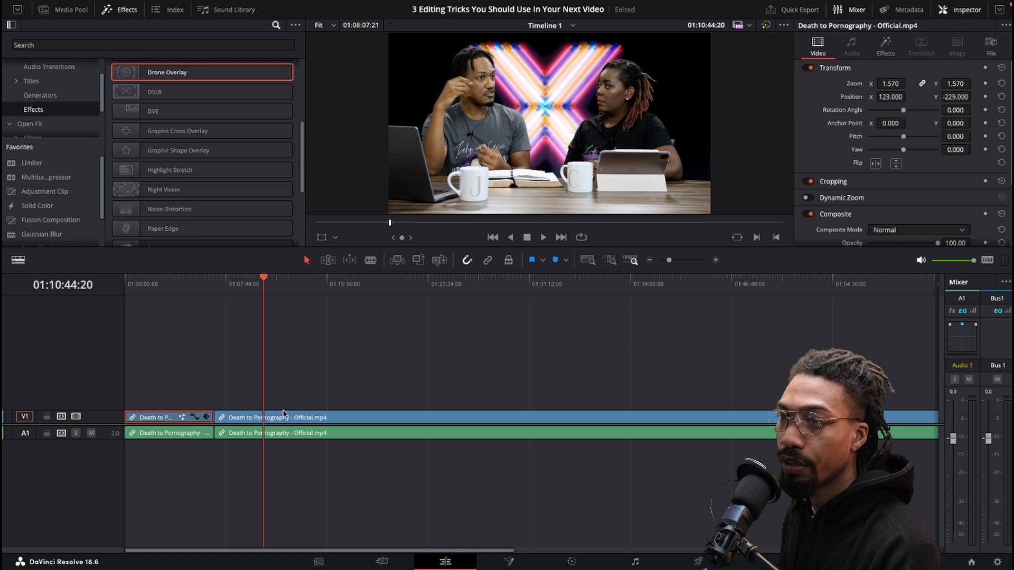
{"action": "left_click", "coordinate": [285, 421]}
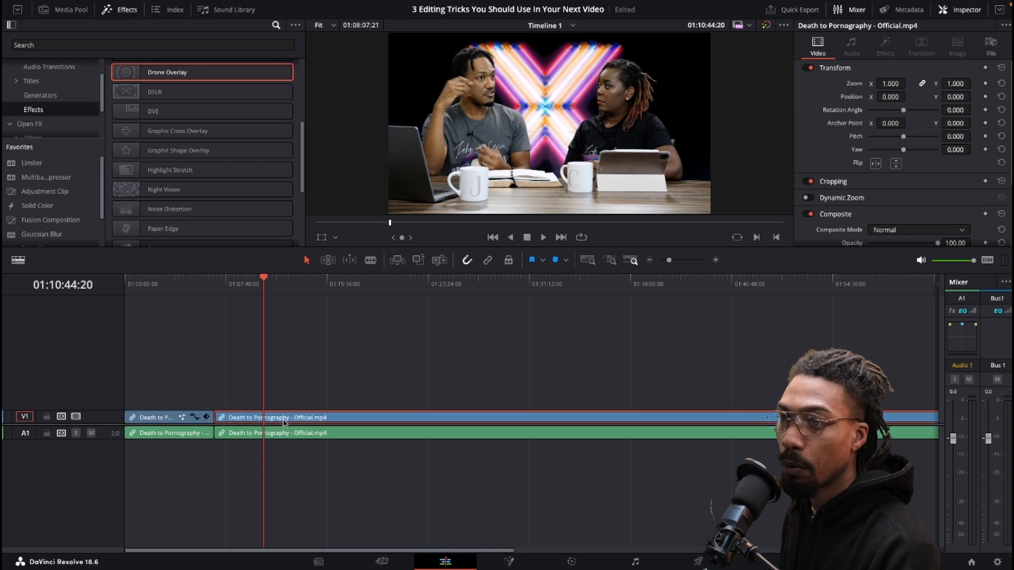
{"action": "right_click", "coordinate": [284, 423]}
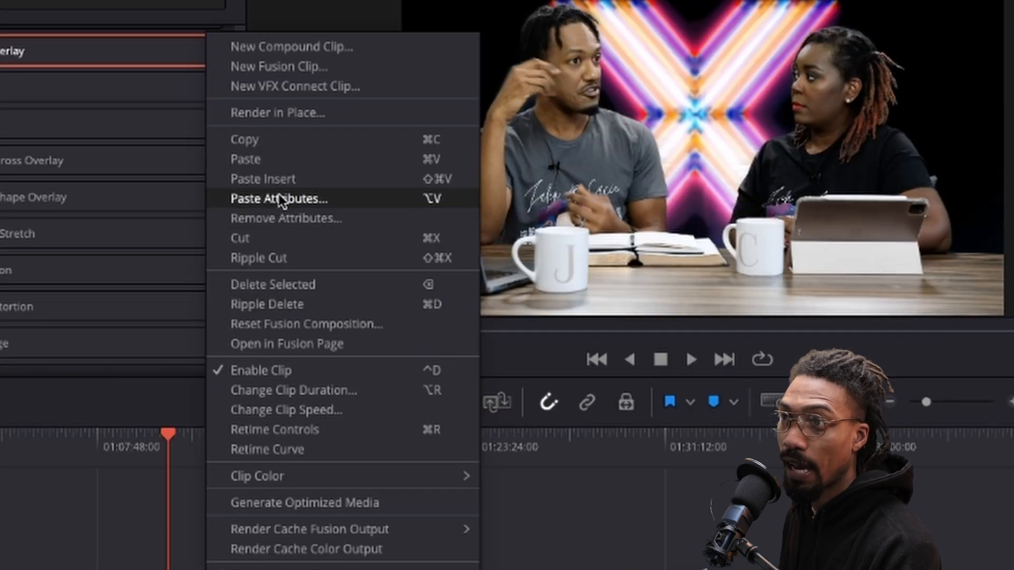
{"action": "left_click", "coordinate": [280, 199]}
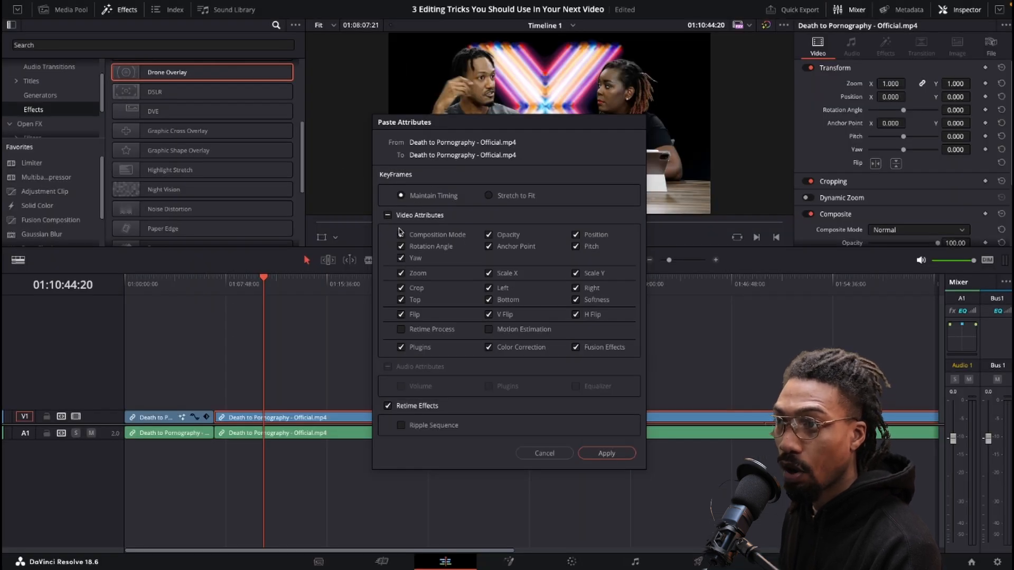
{"action": "left_click", "coordinate": [607, 453]}
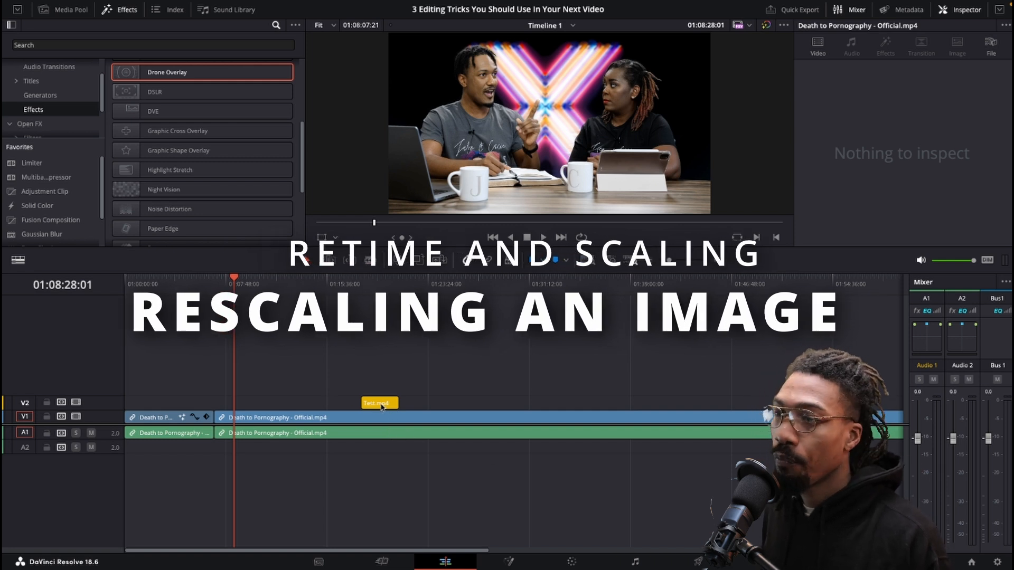
Step: Move the Test.mp4 clip on V2 so it starts at the cut between the two V1 clips
{"action": "left_click_drag", "start_coordinate": [380, 403], "coordinate": [231, 409]}
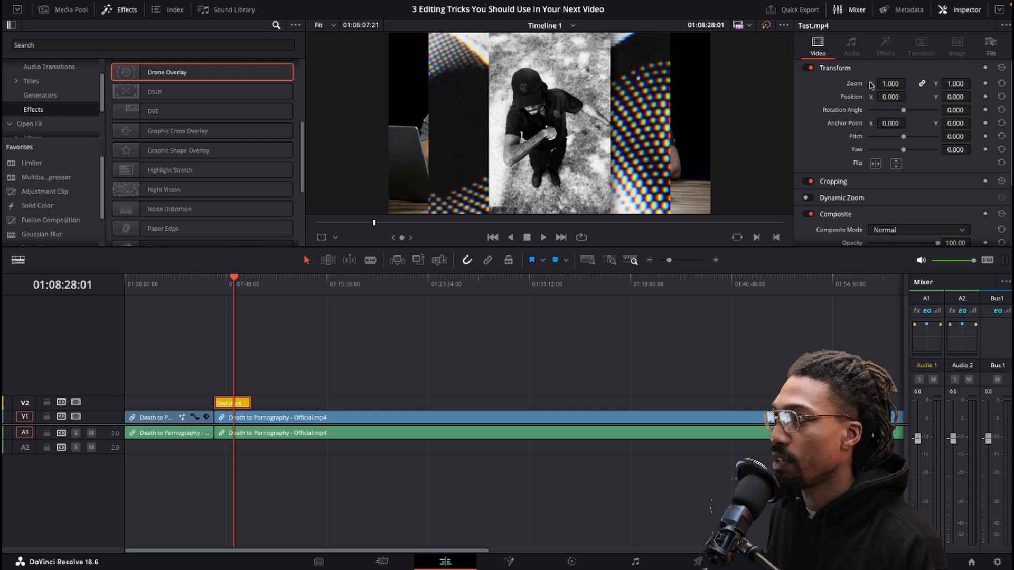
{"action": "left_click_drag", "start_coordinate": [247, 290], "coordinate": [226, 287]}
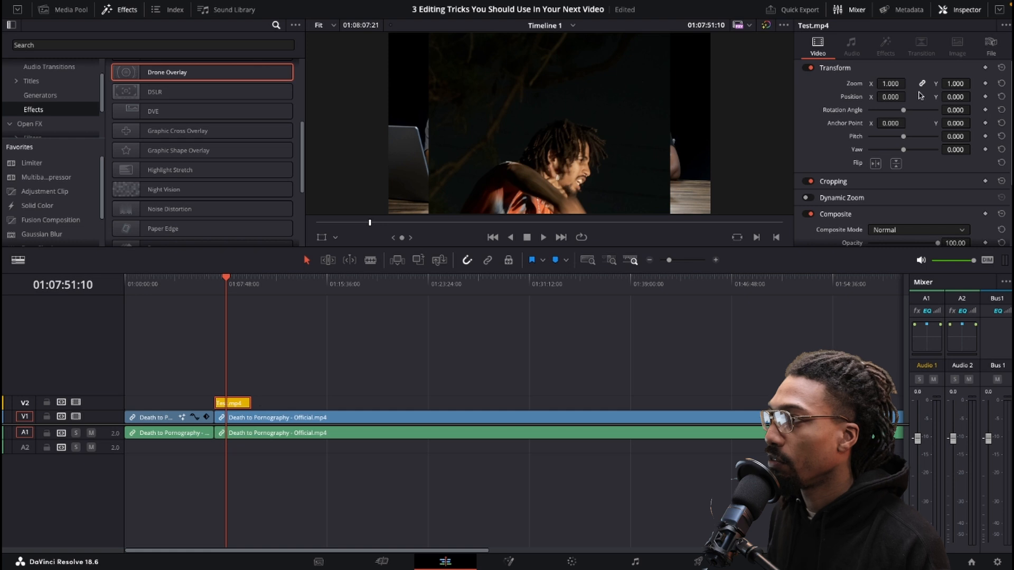
Step: Try filling the frame by enlarging Test.mp4 to a zoom of 1.520, and undo the change
{"action": "left_click_drag", "start_coordinate": [891, 83], "coordinate": [903, 84]}
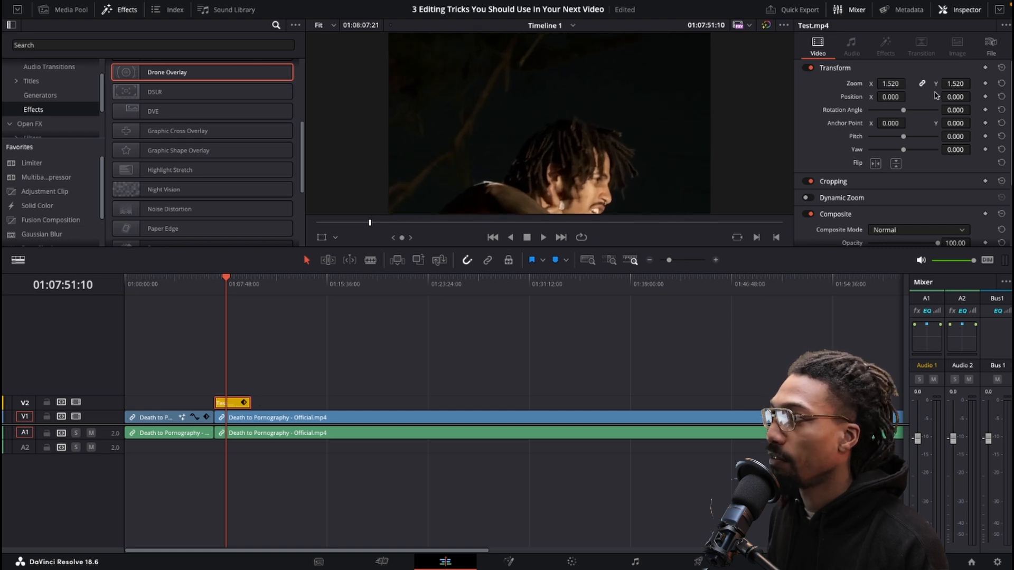
{"action": "key", "text": "ctrl+z"}
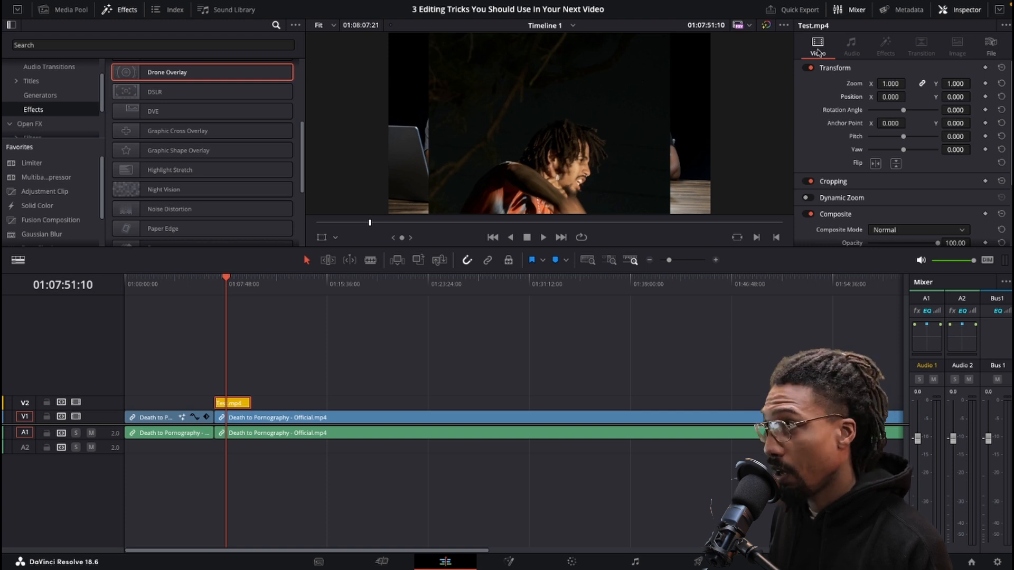
Step: Set the Retime and Scaling option of Test.mp4 to Fill and return the playhead to the clip's start
{"action": "scroll", "coordinate": [831, 131], "scroll_direction": "down", "scroll_amount": 3}
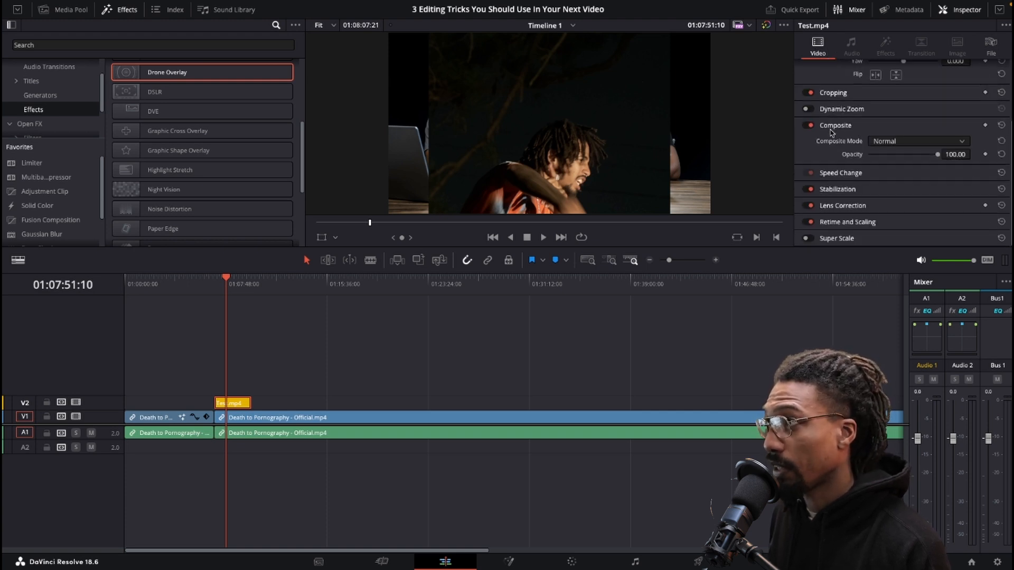
{"action": "left_click", "coordinate": [848, 222]}
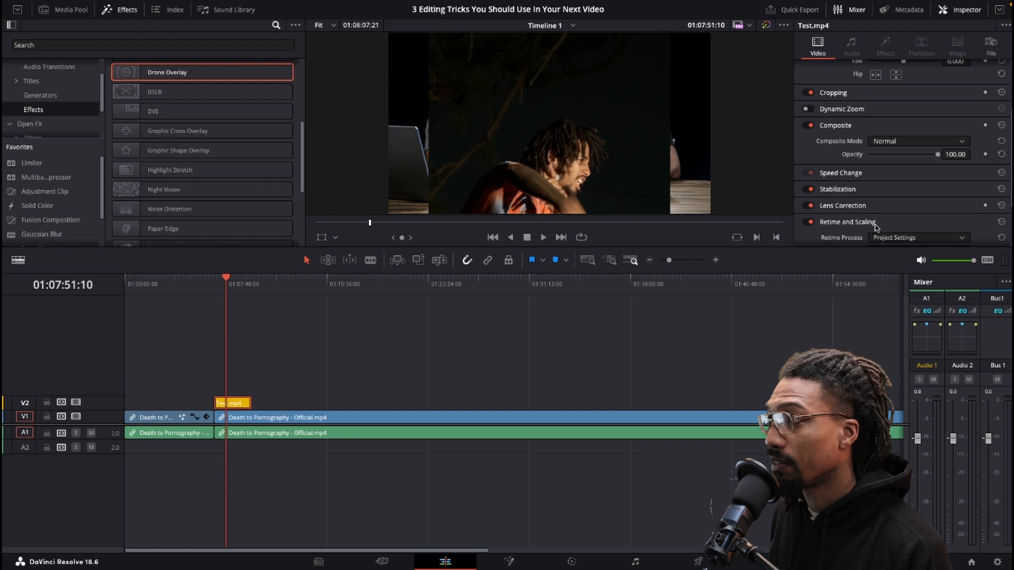
{"action": "scroll", "coordinate": [876, 226], "scroll_direction": "down", "scroll_amount": 2}
{"action": "left_click", "coordinate": [887, 194]}
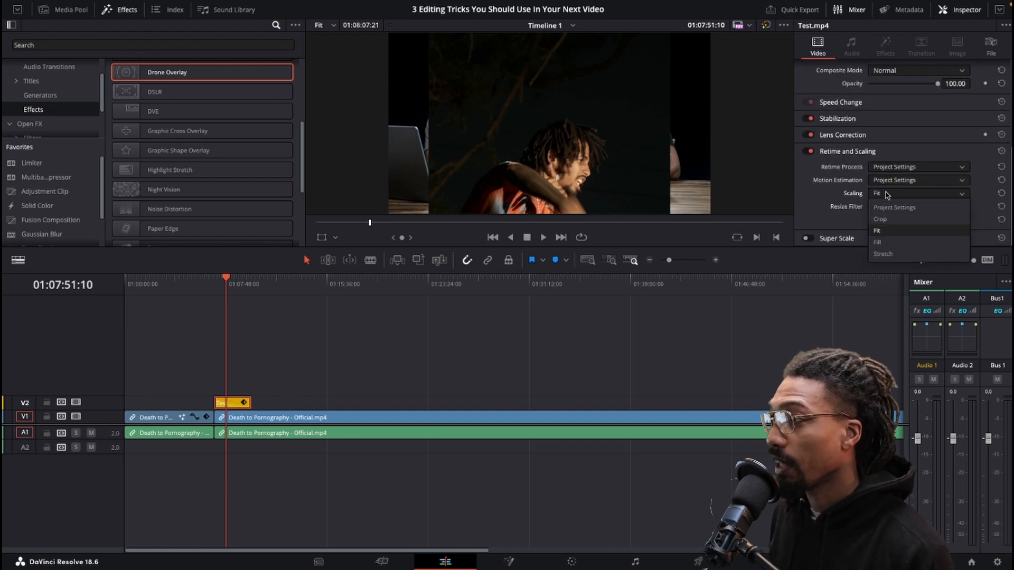
{"action": "left_click", "coordinate": [886, 242]}
{"action": "key", "text": "Up"}
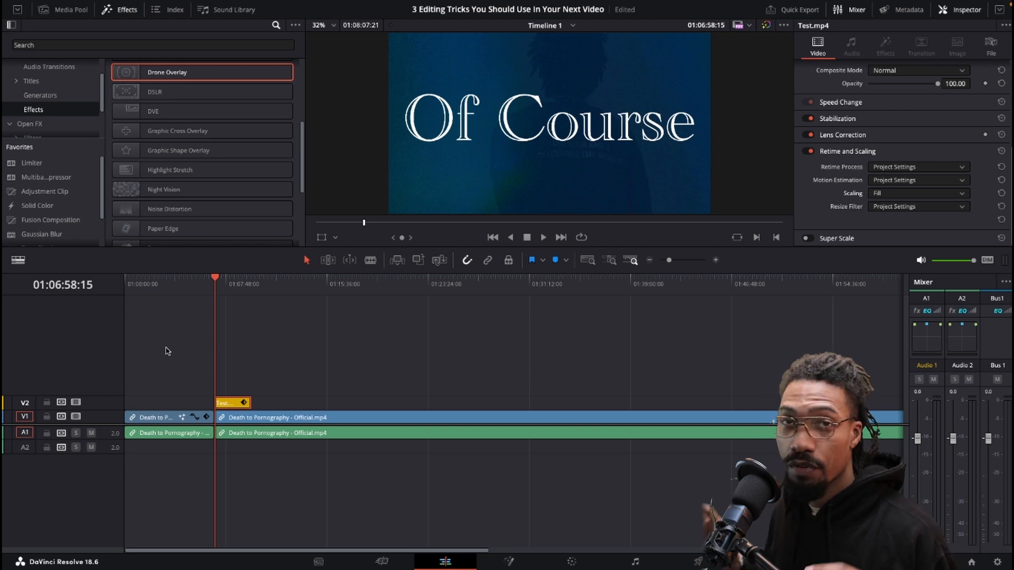
Step: Undo the scaling change on Test.mp4 and apply the Fill scaling option again
{"action": "left_click", "coordinate": [898, 194]}
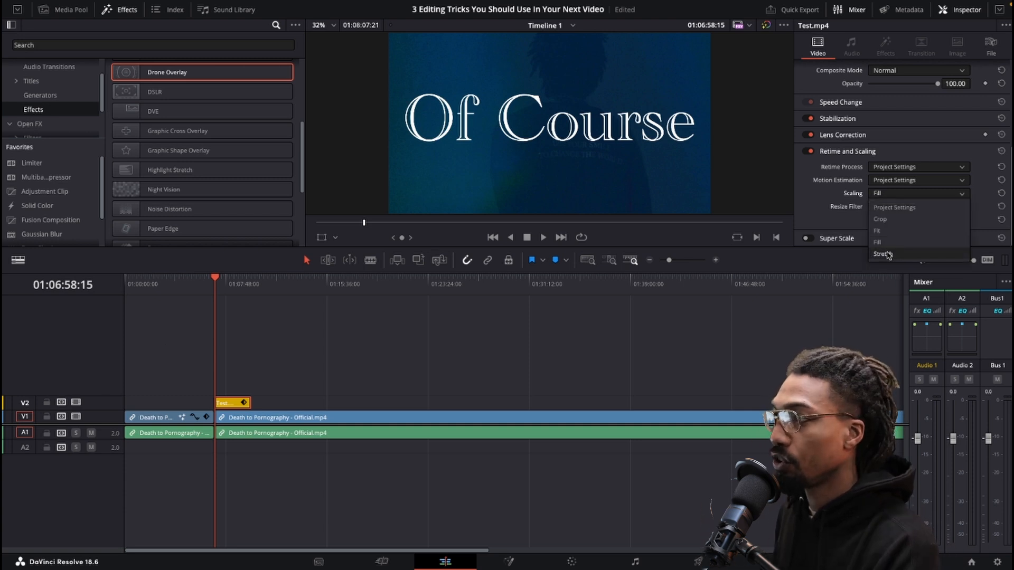
{"action": "key", "text": "Escape"}
{"action": "key", "text": "ctrl+z"}
{"action": "left_click", "coordinate": [893, 193]}
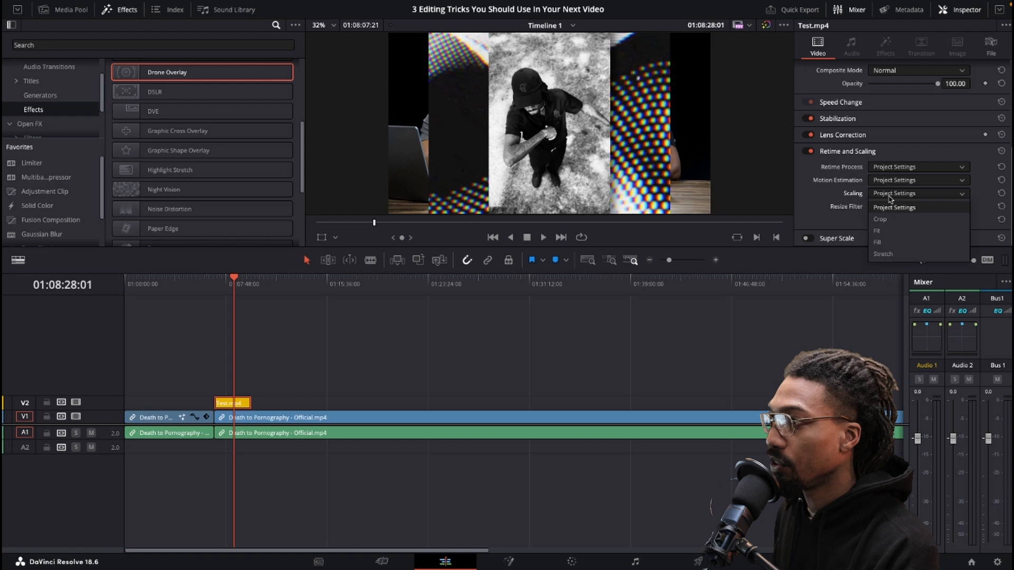
{"action": "left_click", "coordinate": [888, 242]}
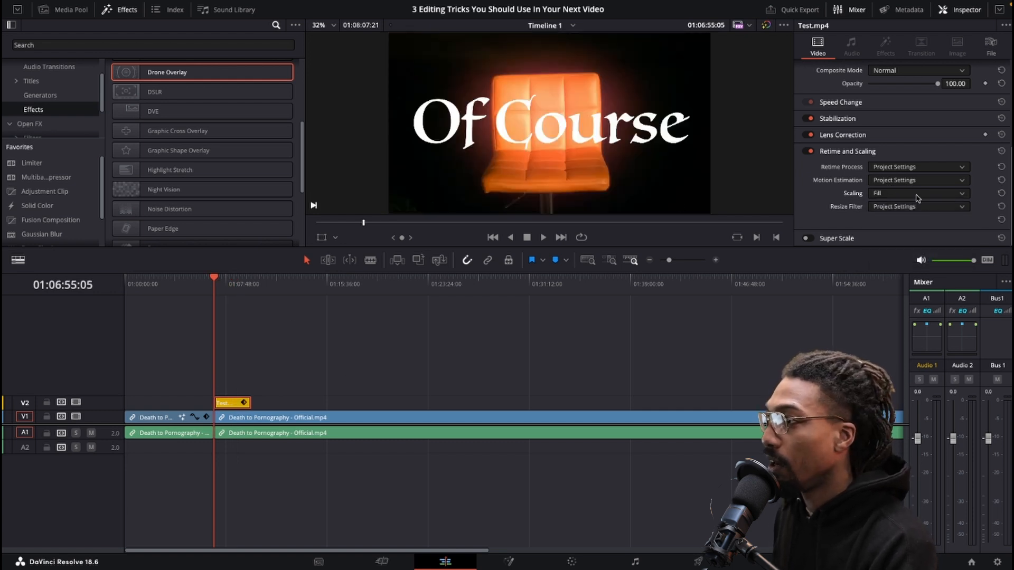
Step: Reset the scaling of Test.mp4, try manual framing with zoom 1.600 and X position 65, and reset the zoom
{"action": "left_click", "coordinate": [1001, 193]}
{"action": "scroll", "coordinate": [873, 93], "scroll_direction": "up", "scroll_amount": 5}
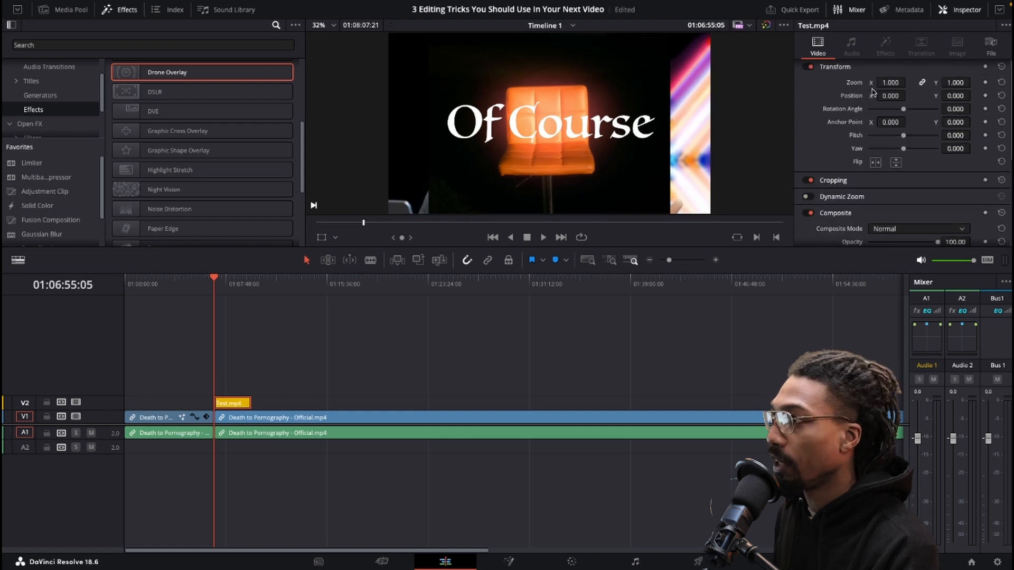
{"action": "mouse_move", "coordinate": [891, 82]}
{"action": "left_mouse_down"}
{"action": "mouse_move", "coordinate": [922, 98]}
{"action": "mouse_move", "coordinate": [908, 82]}
{"action": "left_mouse_up"}
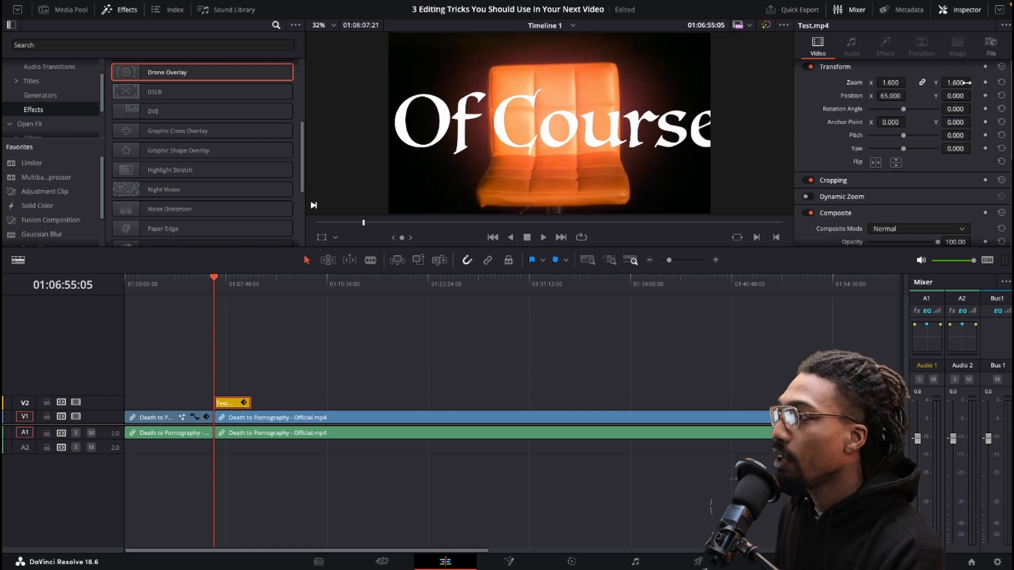
{"action": "left_click", "coordinate": [1002, 82]}
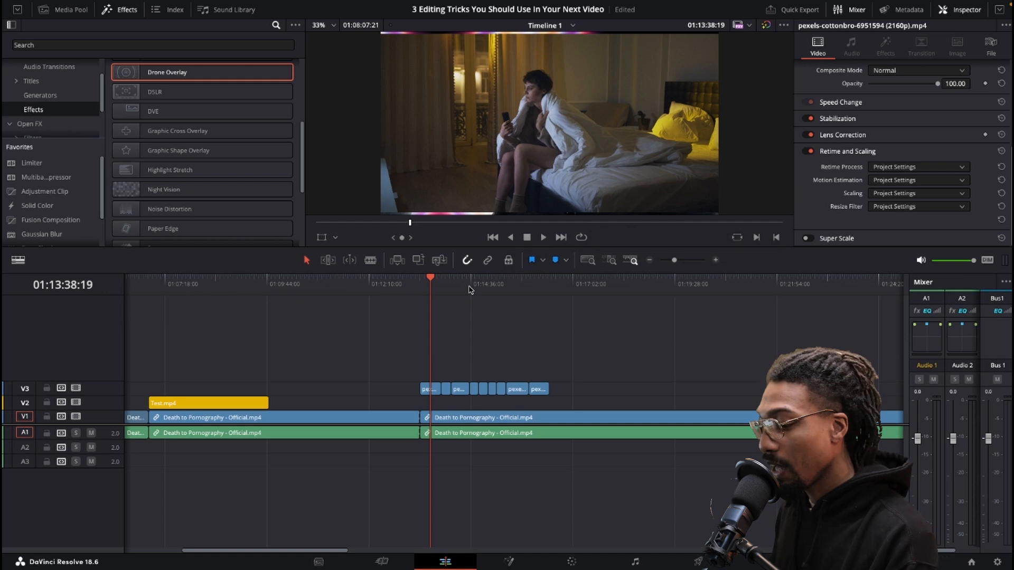
Step: Examine the stock clips on V3 one after another to see how each one fills the frame
{"action": "left_click", "coordinate": [441, 284]}
{"action": "left_click", "coordinate": [450, 286]}
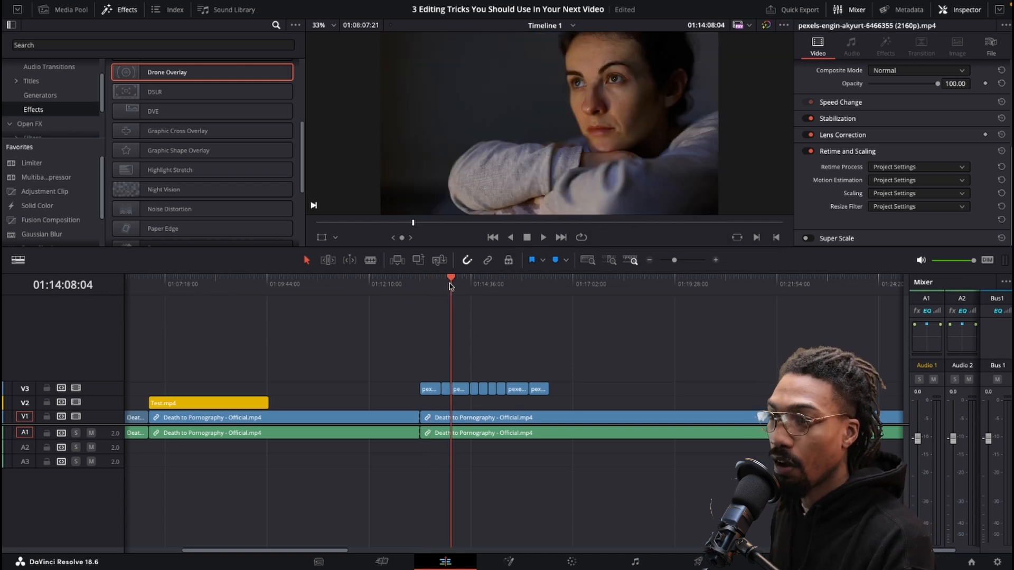
{"action": "left_click", "coordinate": [470, 285]}
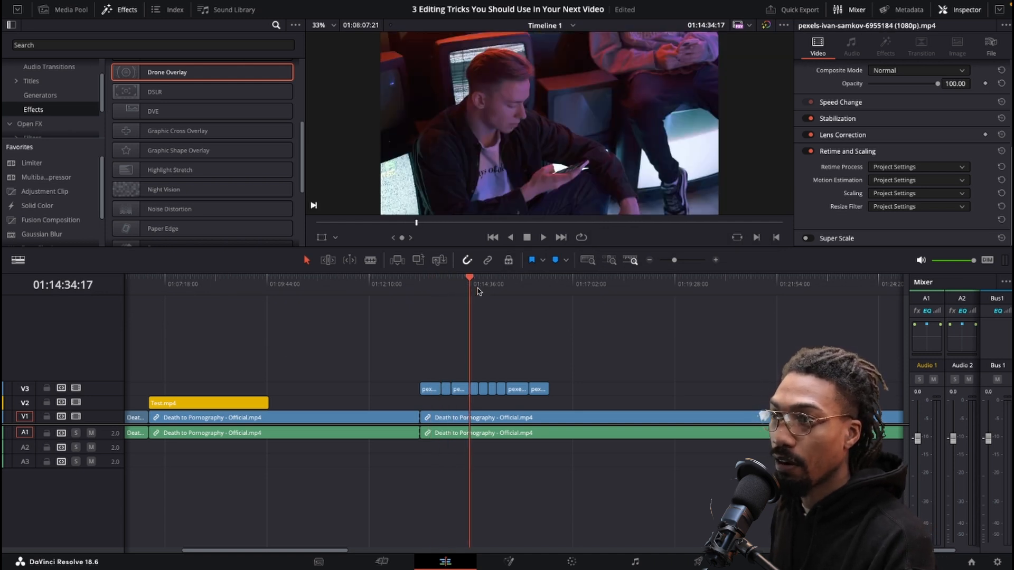
{"action": "left_click", "coordinate": [487, 285]}
{"action": "left_click", "coordinate": [503, 295]}
{"action": "left_click", "coordinate": [495, 294]}
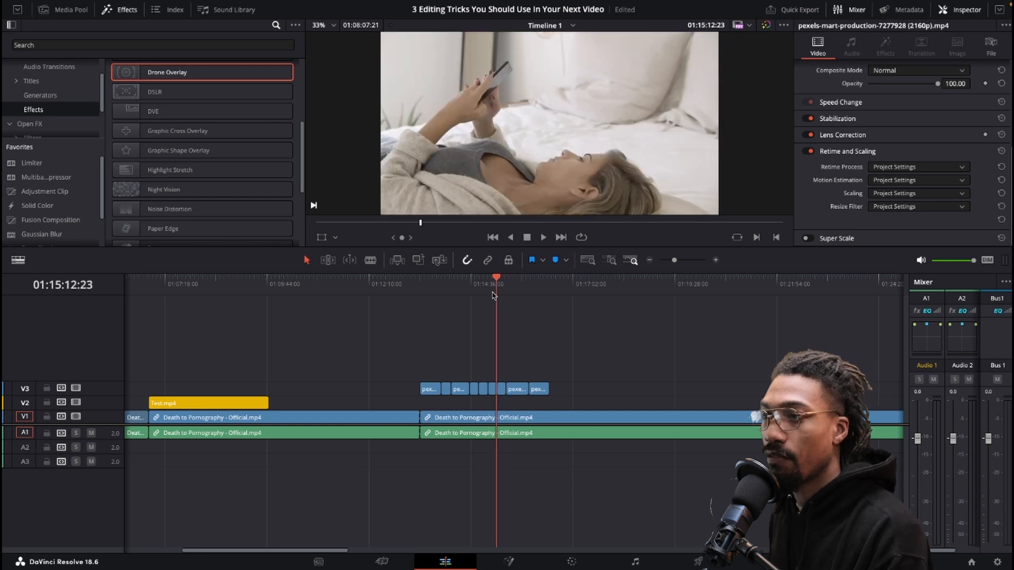
{"action": "left_click", "coordinate": [487, 294]}
{"action": "left_click", "coordinate": [476, 294]}
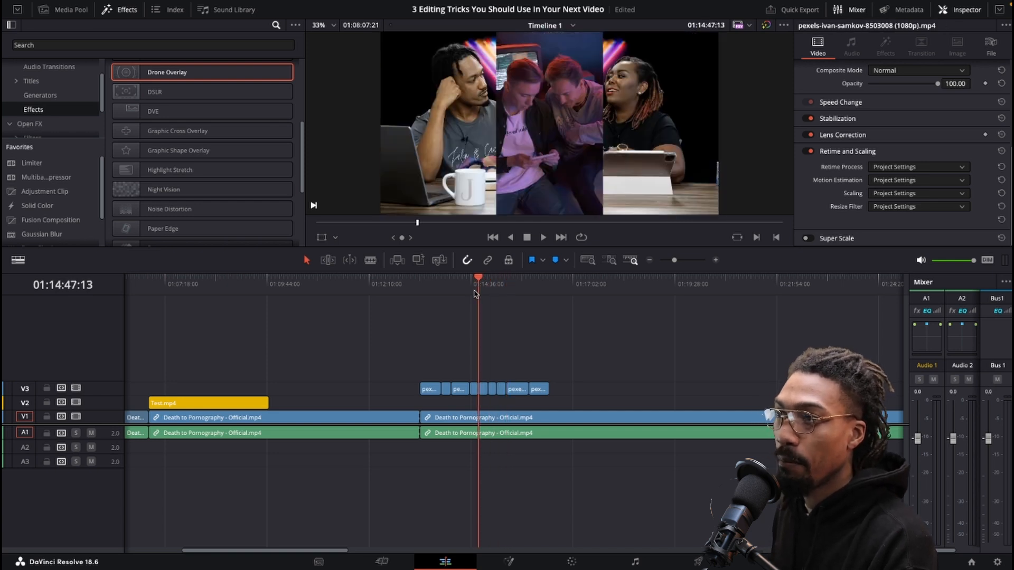
{"action": "left_click", "coordinate": [500, 291]}
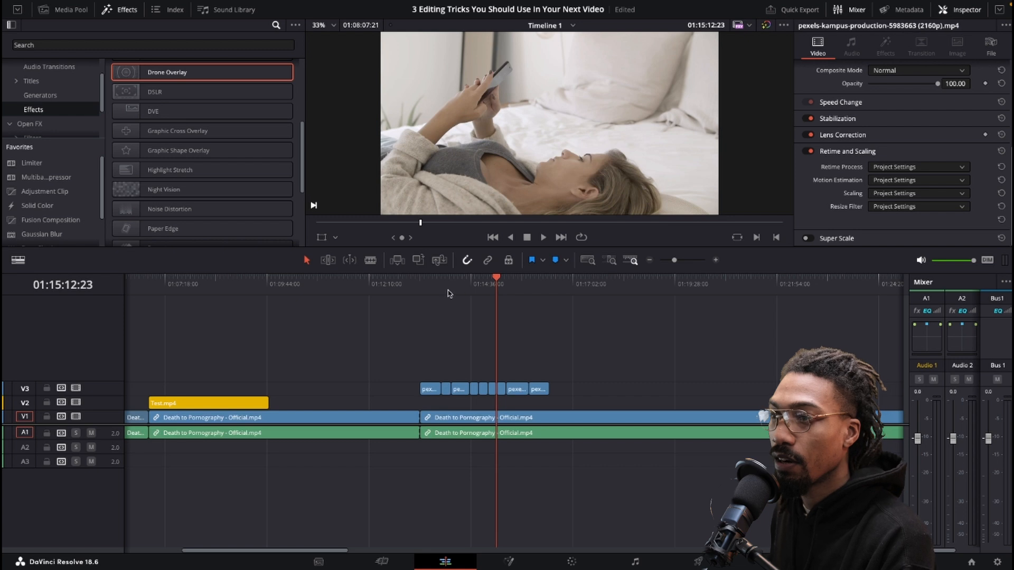
{"action": "left_click", "coordinate": [430, 291]}
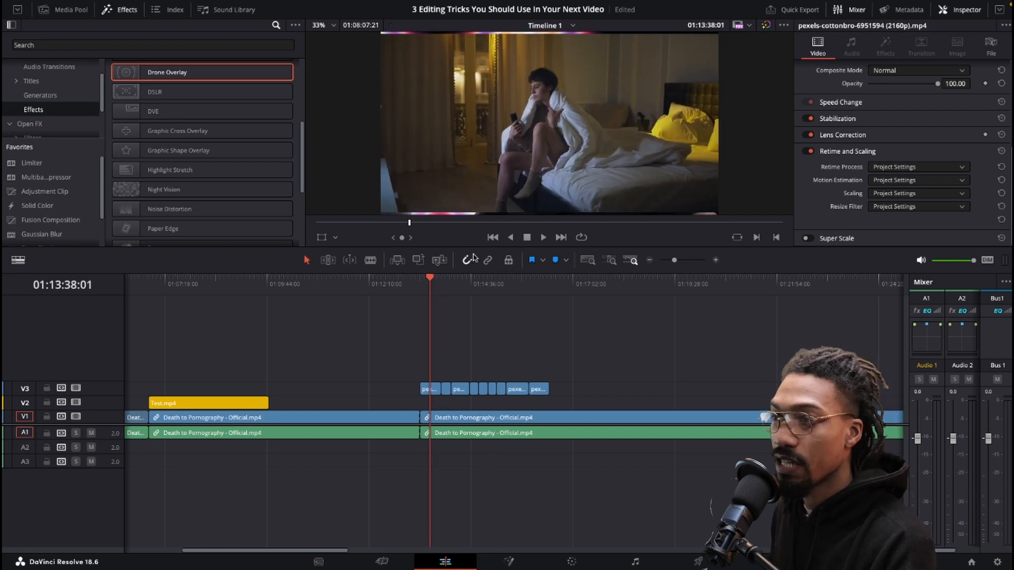
{"action": "left_click", "coordinate": [505, 291]}
{"action": "left_click", "coordinate": [529, 291]}
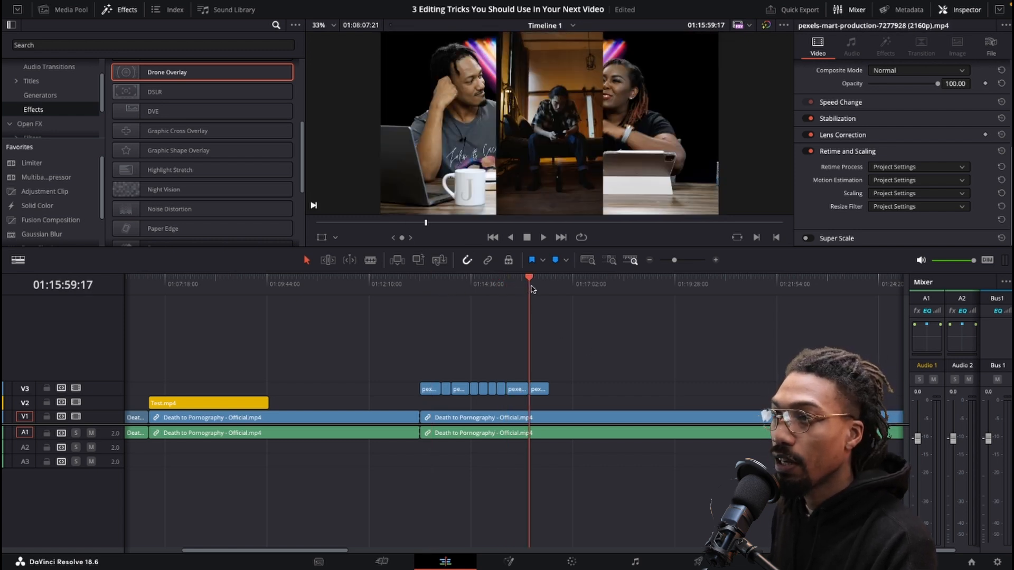
Step: Select all the stock clips on V3, set their Scaling to Fill, and scrub through them to review the framing
{"action": "left_click_drag", "start_coordinate": [598, 362], "coordinate": [370, 395]}
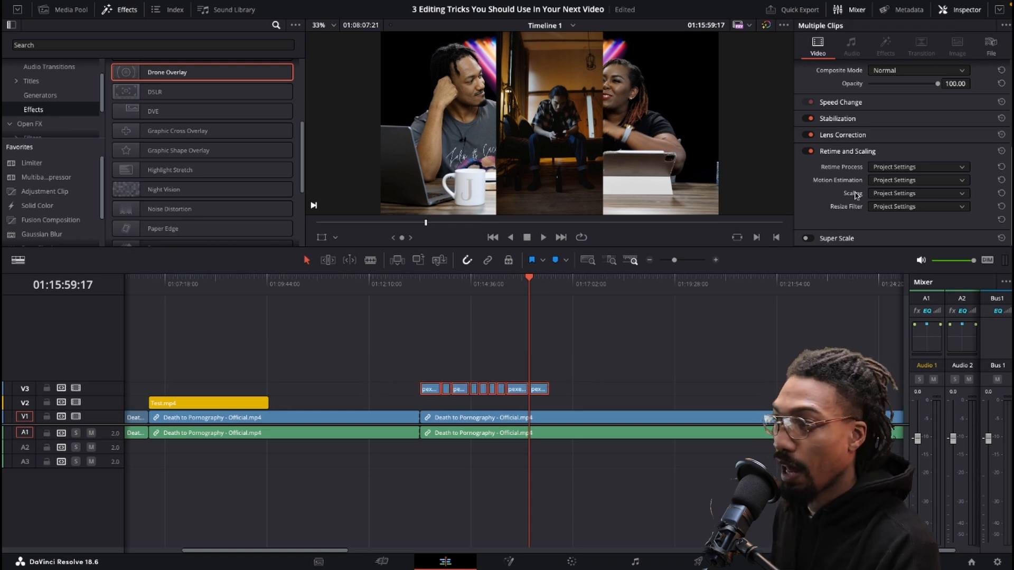
{"action": "left_click", "coordinate": [899, 193]}
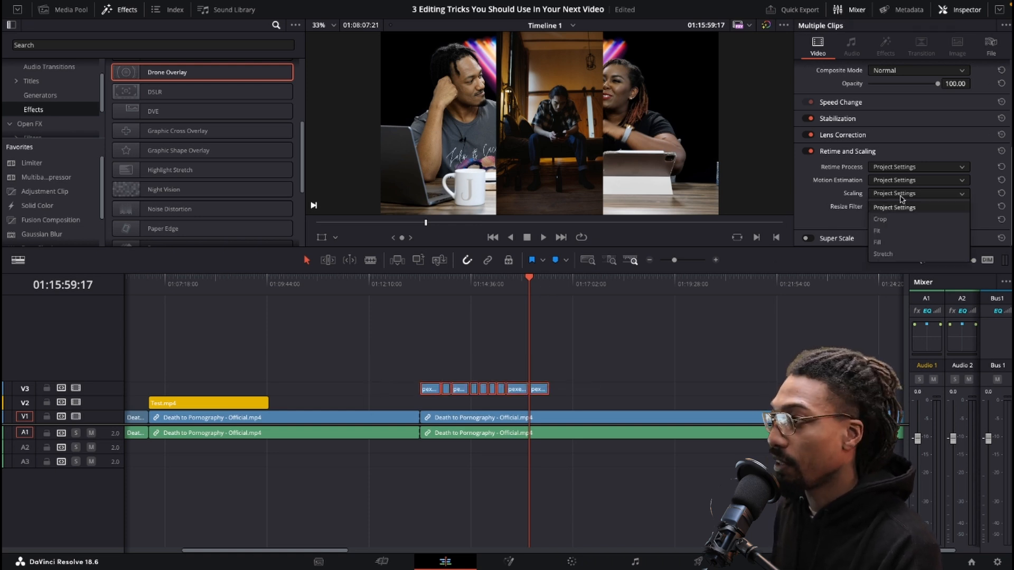
{"action": "left_click", "coordinate": [879, 243]}
{"action": "left_click_drag", "start_coordinate": [487, 291], "coordinate": [531, 284]}
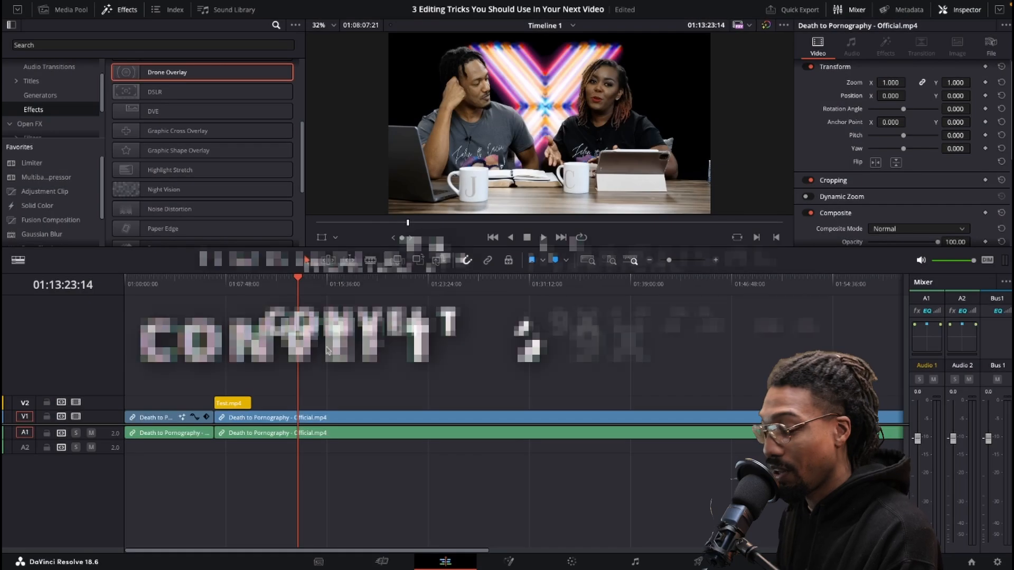
Step: Split the main video clip and its audio at 01:13:23:14, and scrub into the part after the cut
{"action": "key", "text": "super+b"}
{"action": "left_click_drag", "start_coordinate": [300, 283], "coordinate": [323, 283]}
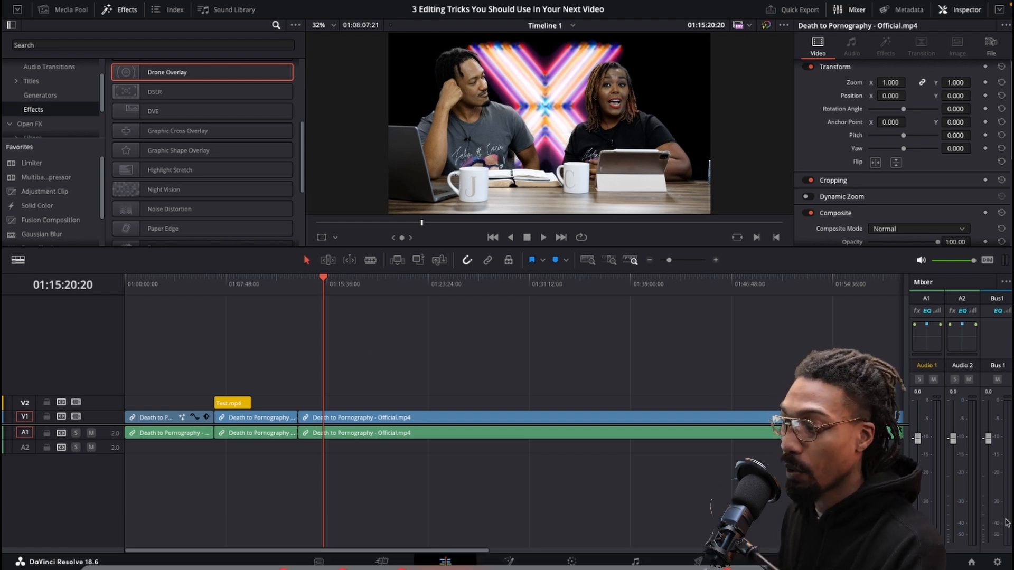
Step: Change the project's timeline to a vertical resolution of 1080 x 1920 and save the settings
{"action": "left_click", "coordinate": [997, 563]}
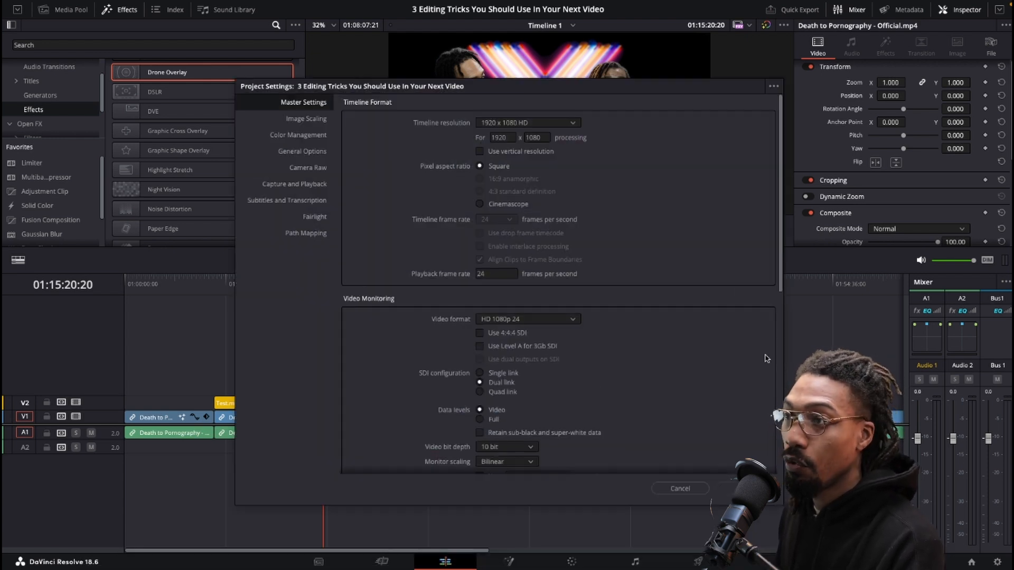
{"action": "left_click", "coordinate": [681, 489]}
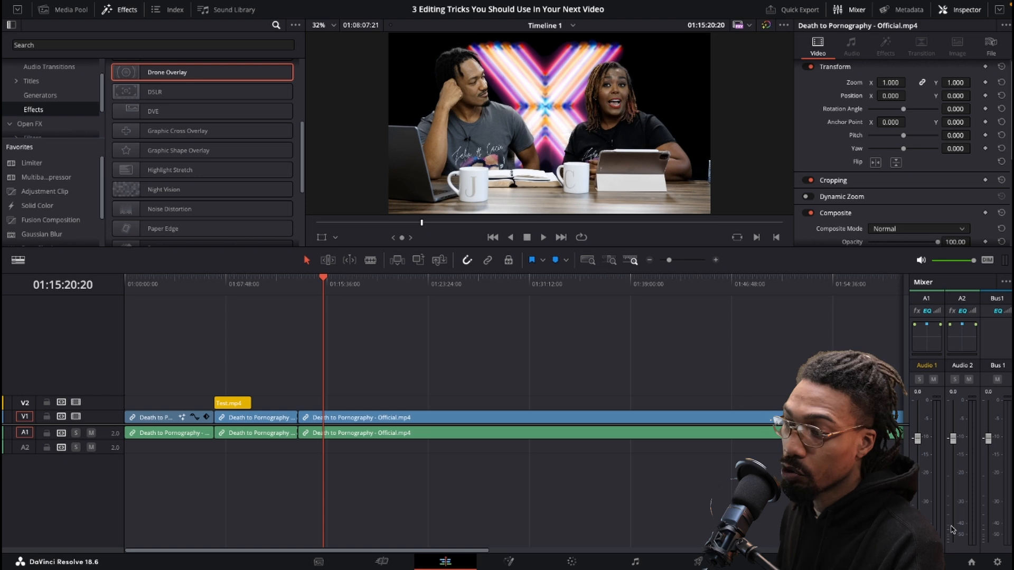
{"action": "left_click", "coordinate": [998, 563]}
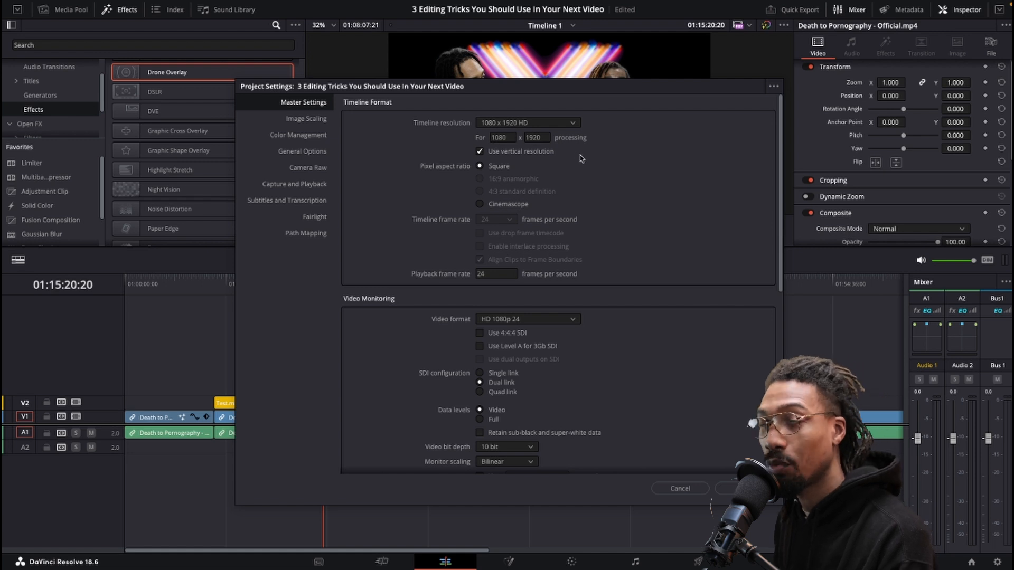
{"action": "left_click", "coordinate": [724, 488]}
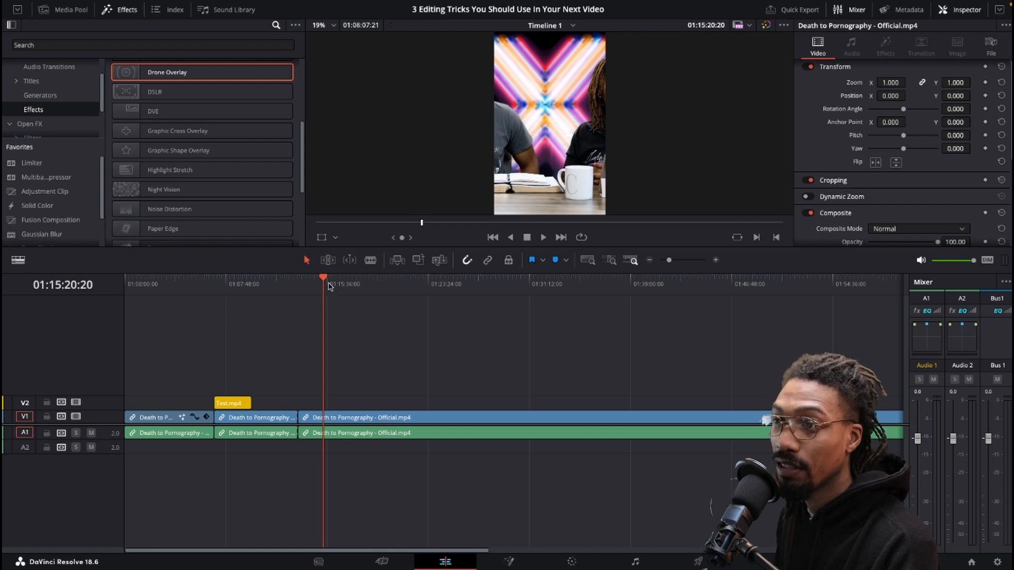
Step: Try the Fit scaling option on the V1 clip after the cut, and set its Scaling to Fill
{"action": "left_click_drag", "start_coordinate": [329, 287], "coordinate": [353, 288]}
{"action": "left_click", "coordinate": [408, 417]}
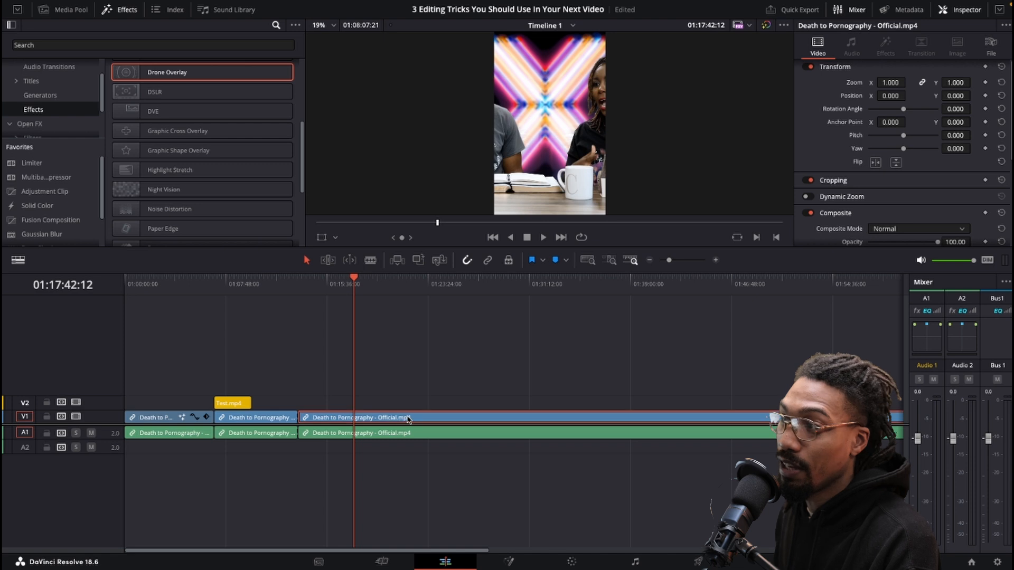
{"action": "scroll", "coordinate": [835, 165], "scroll_direction": "down", "scroll_amount": 5}
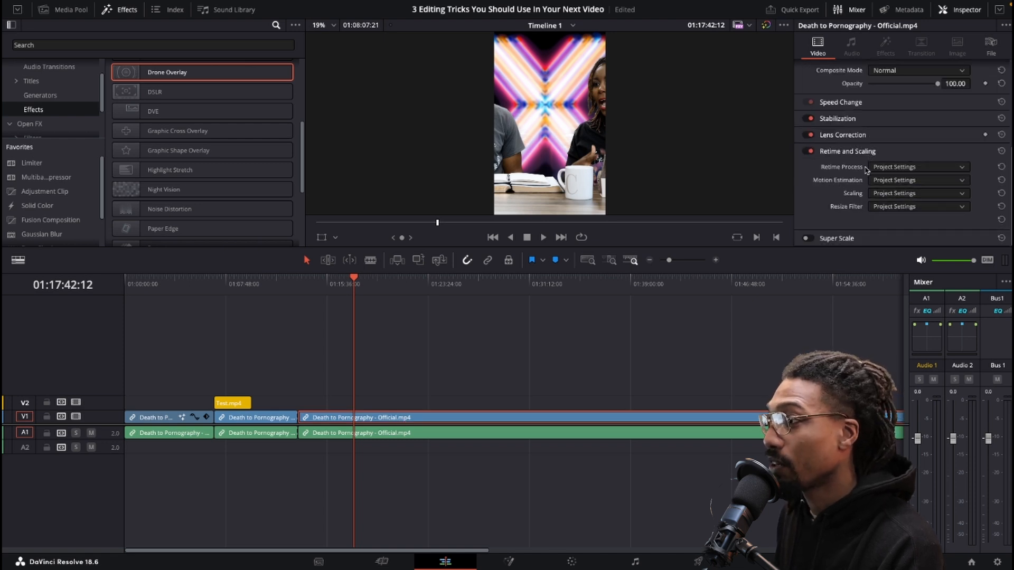
{"action": "left_click", "coordinate": [889, 195]}
{"action": "left_click", "coordinate": [890, 232]}
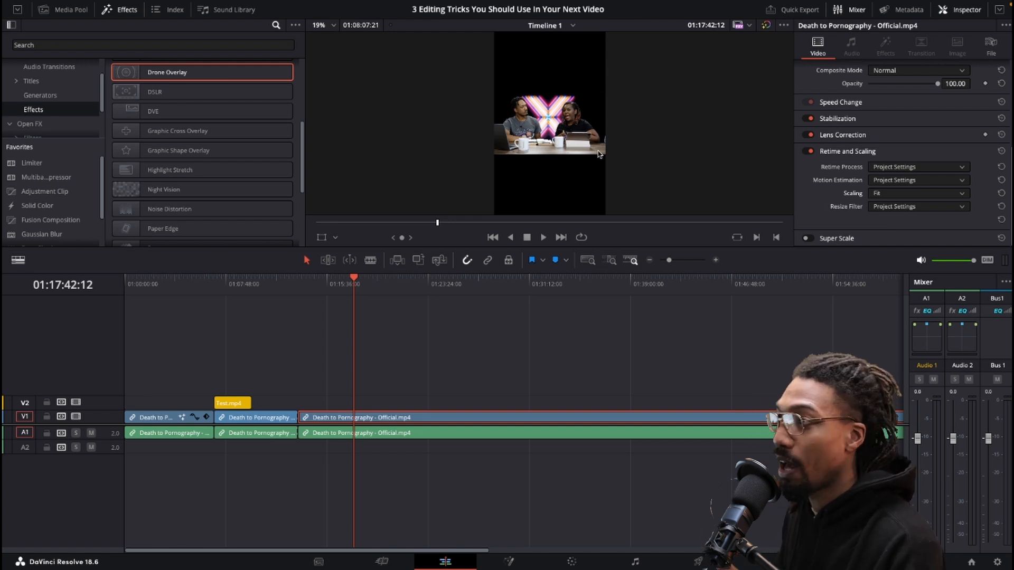
{"action": "left_click", "coordinate": [889, 193]}
{"action": "left_click", "coordinate": [890, 243]}
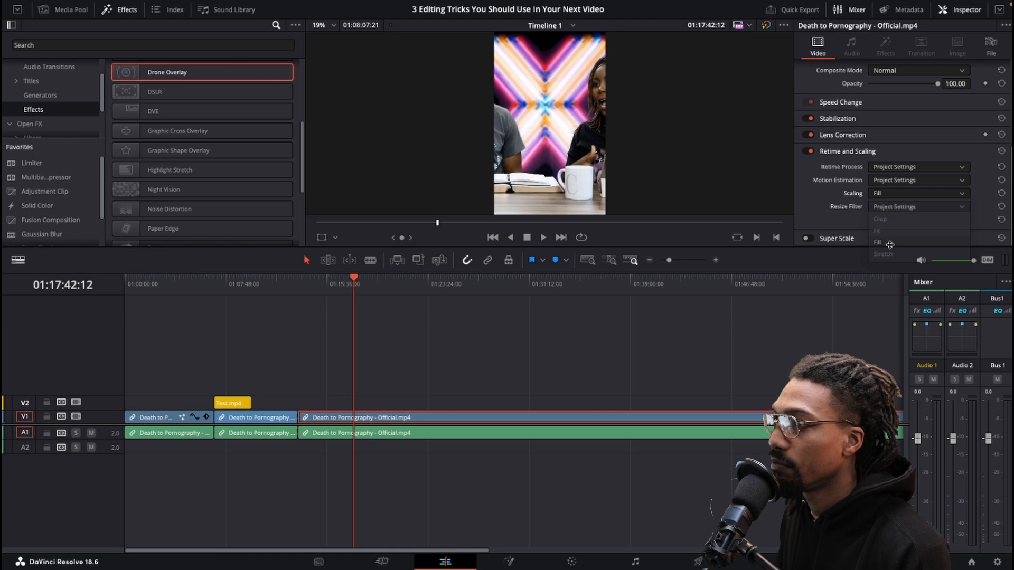
Step: Try the Crop and Stretch scaling options on the same V1 clip and return it to Fill
{"action": "left_click", "coordinate": [890, 193]}
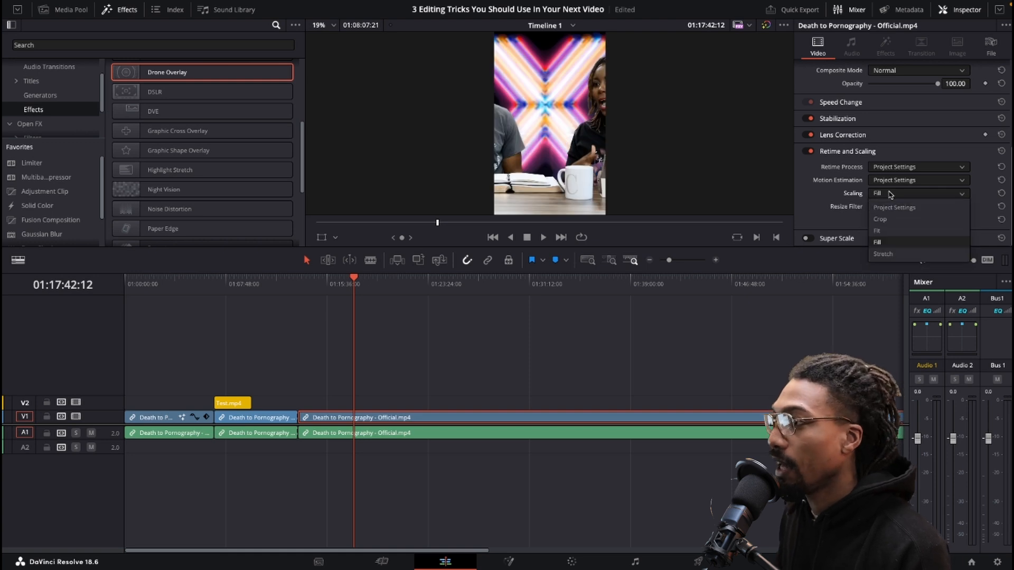
{"action": "left_click", "coordinate": [900, 225]}
{"action": "left_click", "coordinate": [902, 199]}
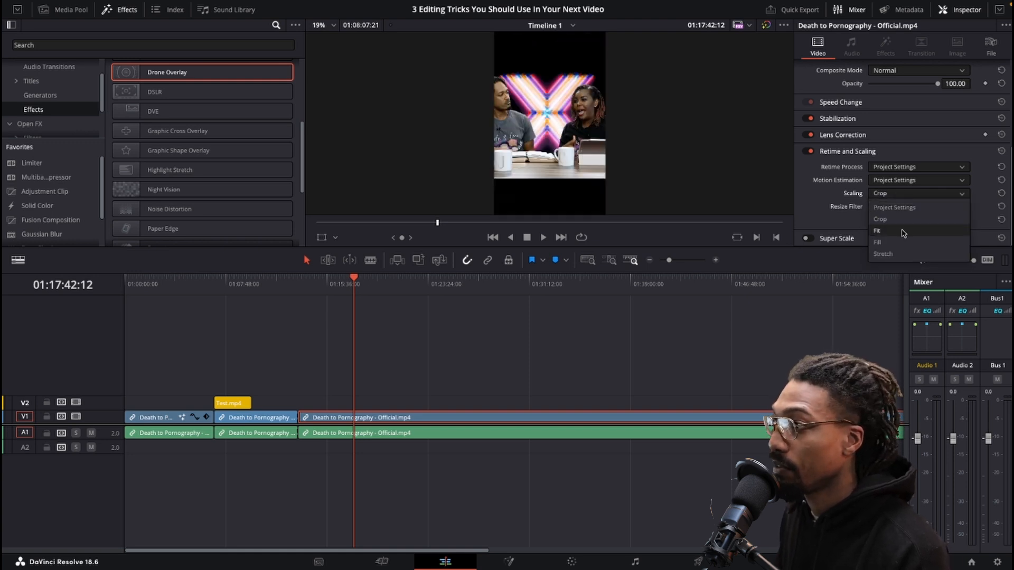
{"action": "left_click", "coordinate": [898, 254]}
{"action": "left_click", "coordinate": [902, 198]}
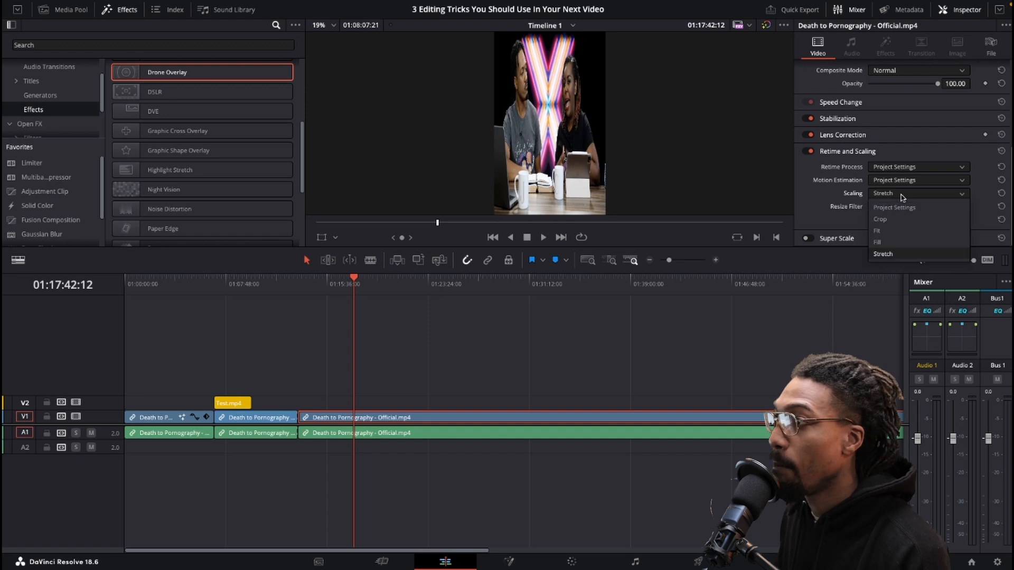
{"action": "left_click", "coordinate": [894, 242]}
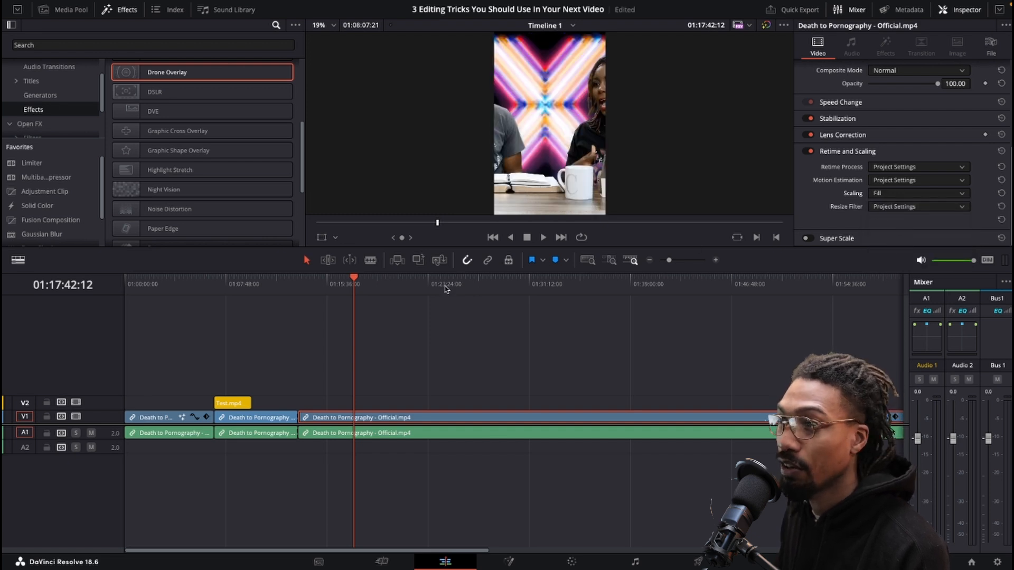
Step: Reframe the V1 clip on the woman by setting its X position to -178
{"action": "scroll", "coordinate": [842, 91], "scroll_direction": "up", "scroll_amount": 3}
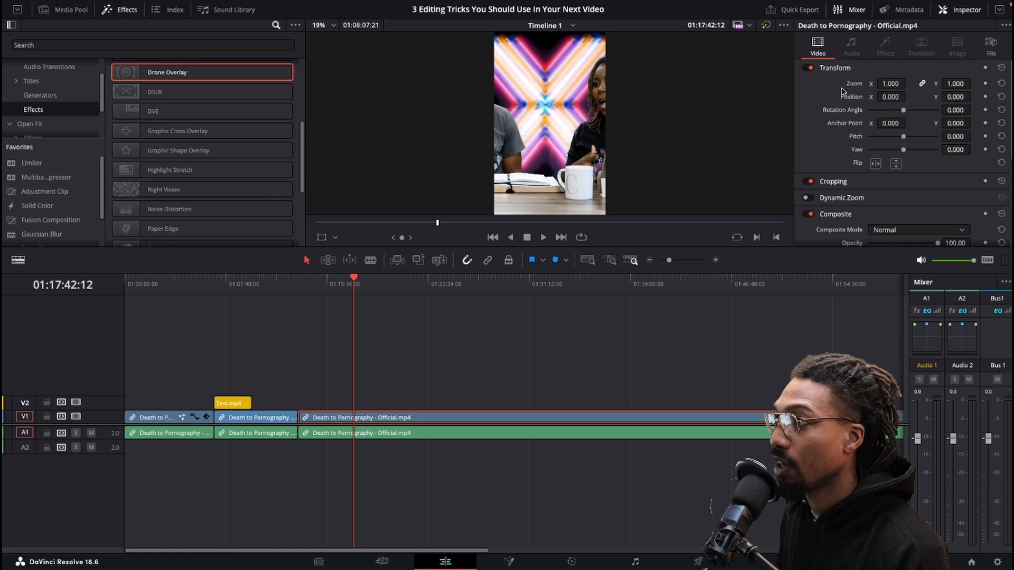
{"action": "left_click_drag", "start_coordinate": [891, 98], "coordinate": [855, 97]}
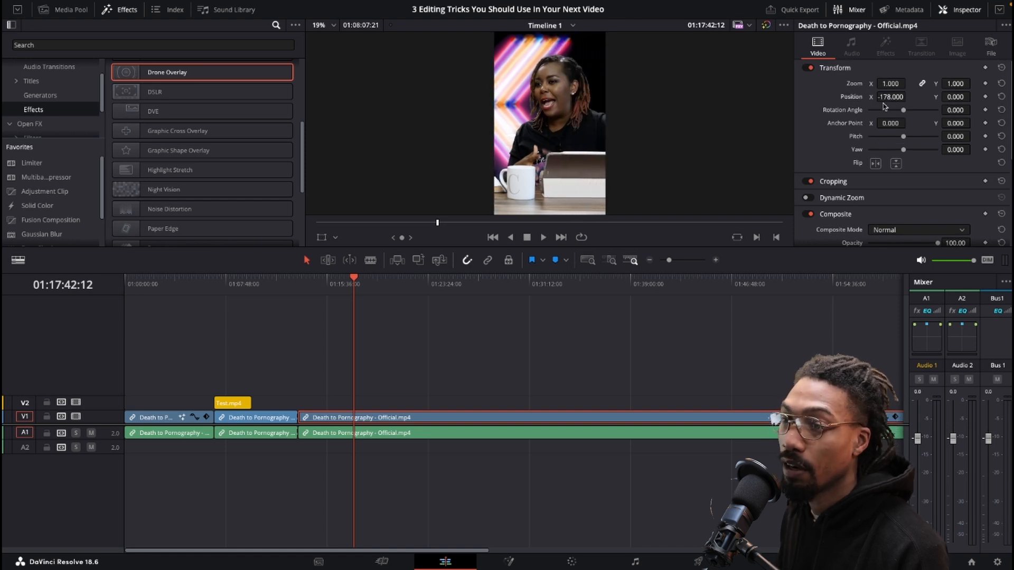
Step: Combine all the stock clips on V3 into one compound clip, keeping the suggested name and start timecode
{"action": "left_click", "coordinate": [458, 386]}
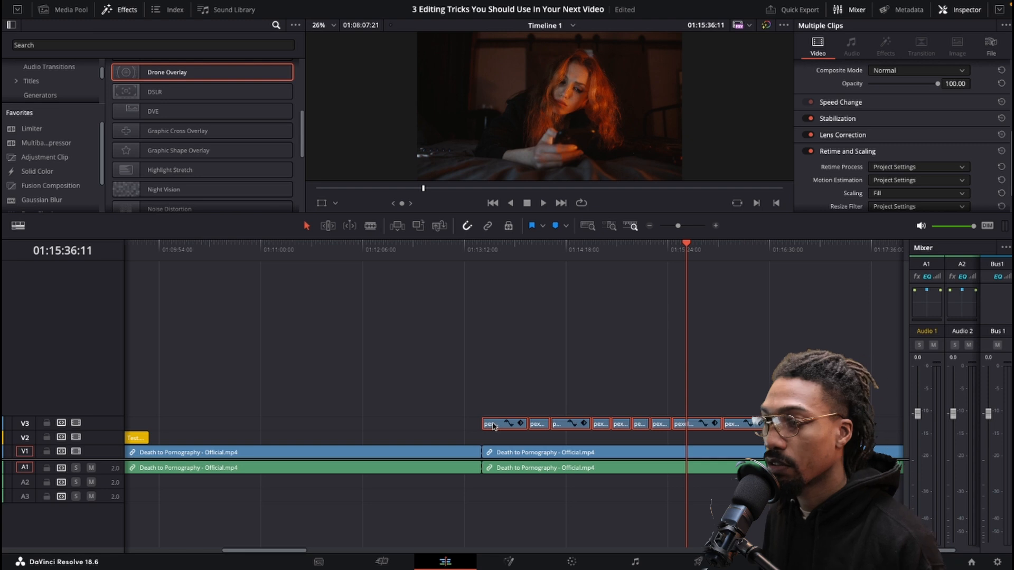
{"action": "right_click", "coordinate": [493, 427]}
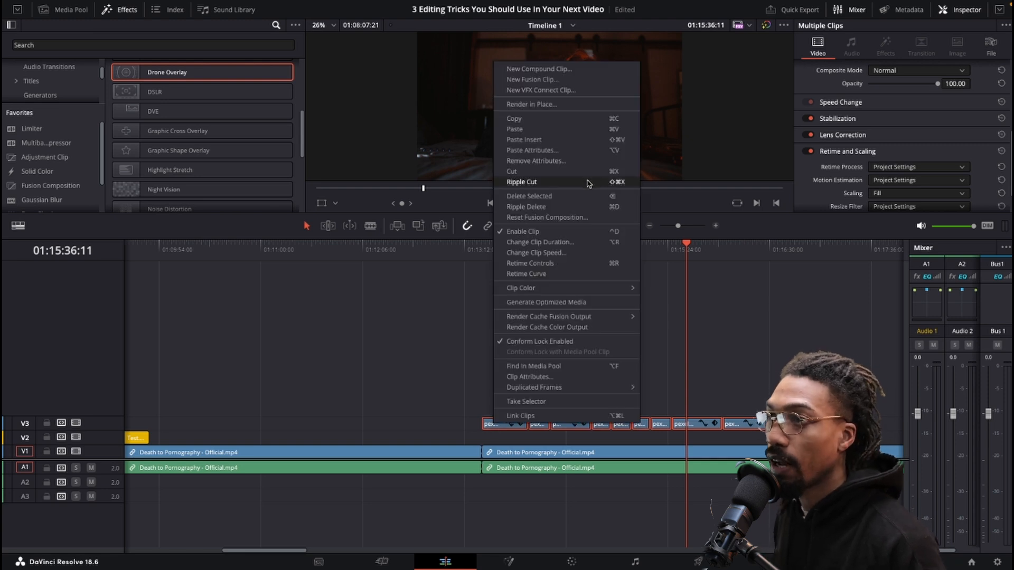
{"action": "left_click", "coordinate": [552, 70]}
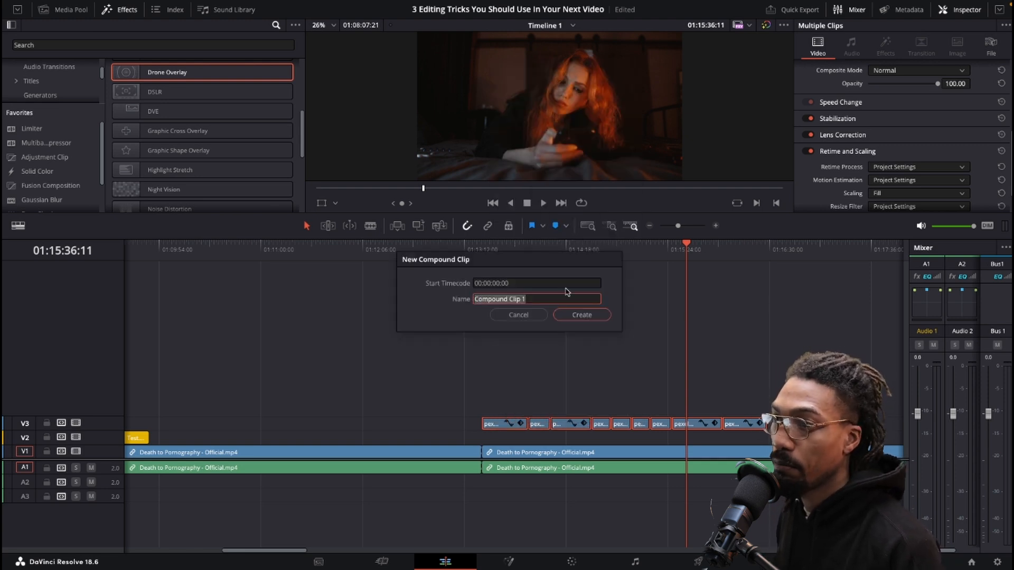
{"action": "left_click", "coordinate": [581, 316]}
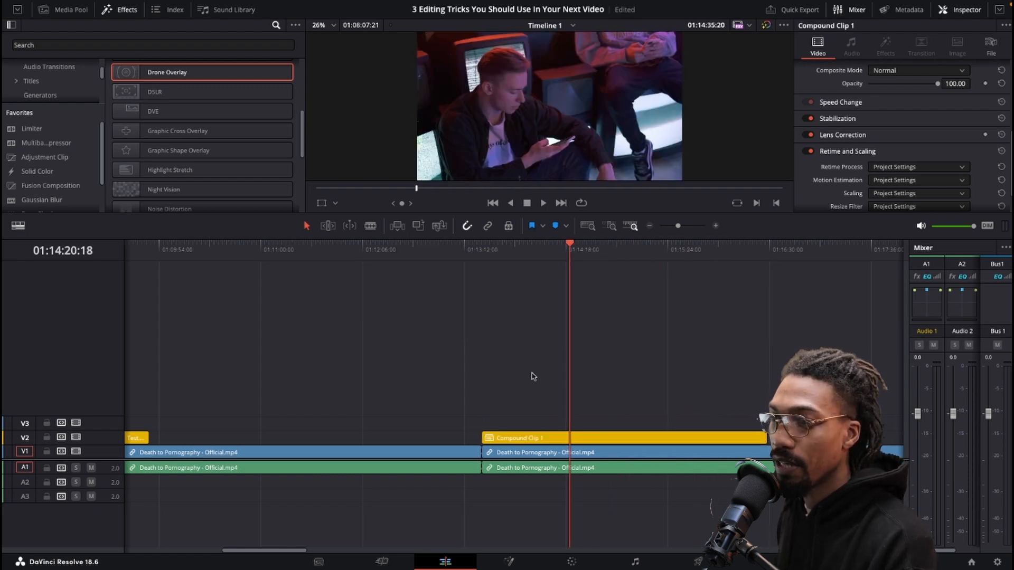
Step: Try a zoom of 3.180 on the compound clip and scrub through it to check every nested shot
{"action": "left_click", "coordinate": [510, 439]}
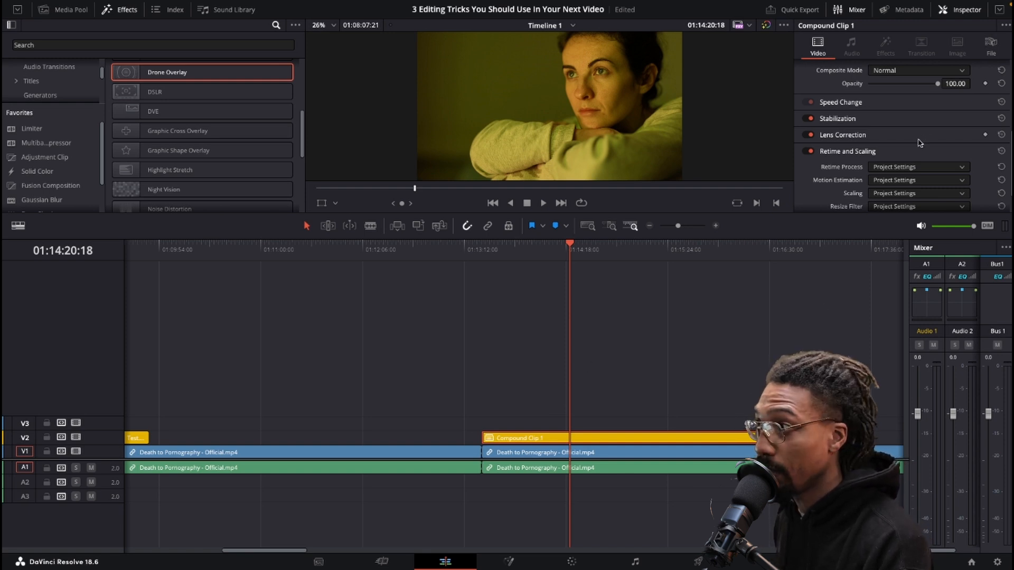
{"action": "scroll", "coordinate": [903, 122], "scroll_direction": "up", "scroll_amount": 5}
{"action": "left_click_drag", "start_coordinate": [890, 83], "coordinate": [891, 84]}
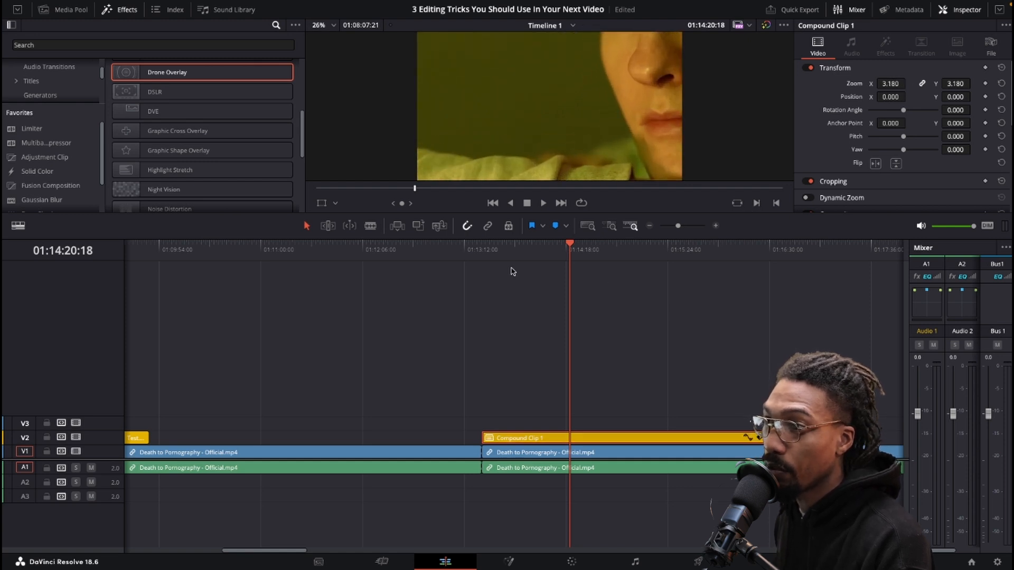
{"action": "left_click_drag", "start_coordinate": [502, 254], "coordinate": [712, 266]}
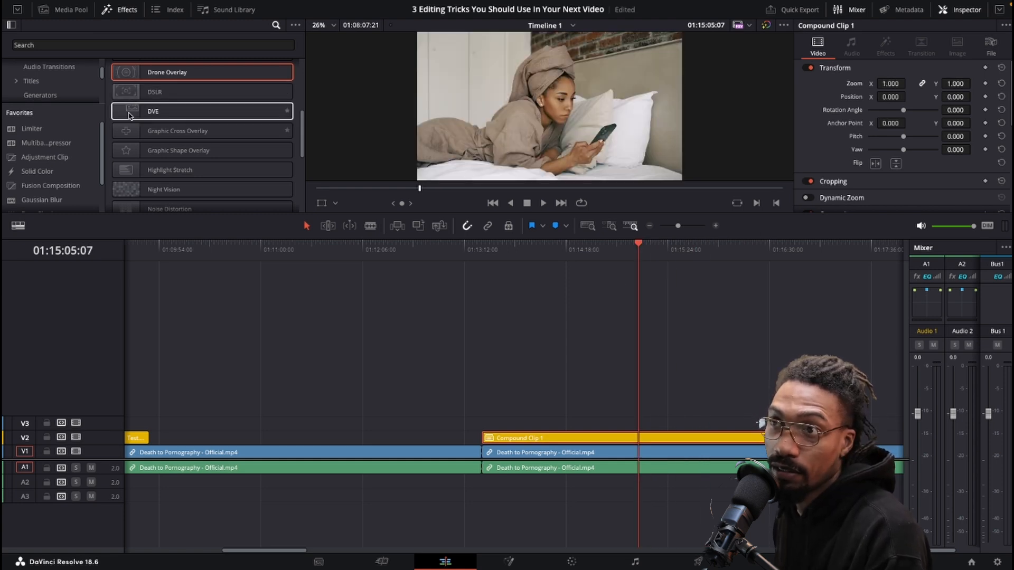
Step: Apply the DVE effect to the compound clip and scrub through it to review the picture-in-picture result
{"action": "left_click_drag", "start_coordinate": [129, 115], "coordinate": [531, 438]}
{"action": "left_click_drag", "start_coordinate": [512, 259], "coordinate": [586, 262]}
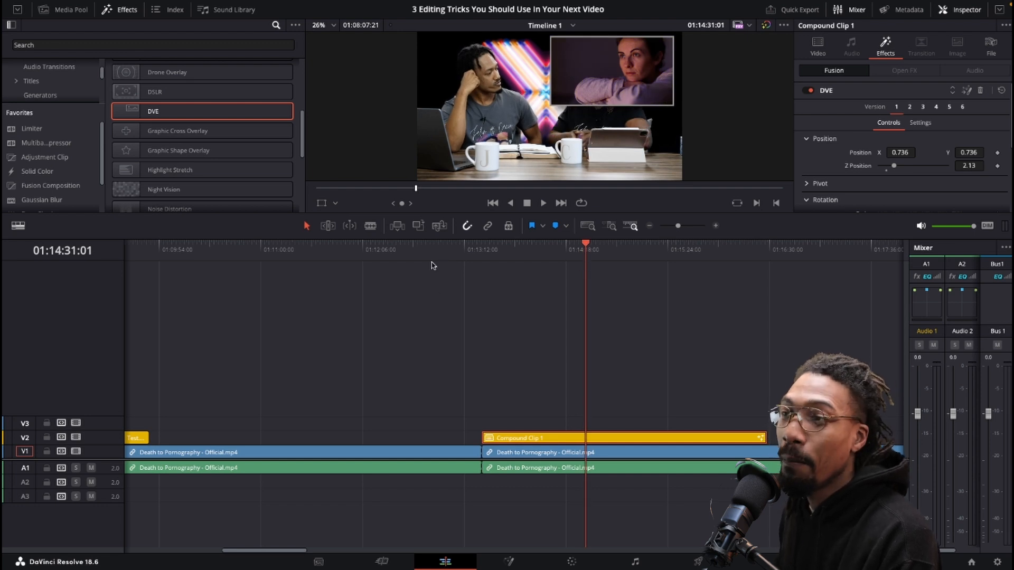
{"action": "left_click_drag", "start_coordinate": [431, 252], "coordinate": [552, 259]}
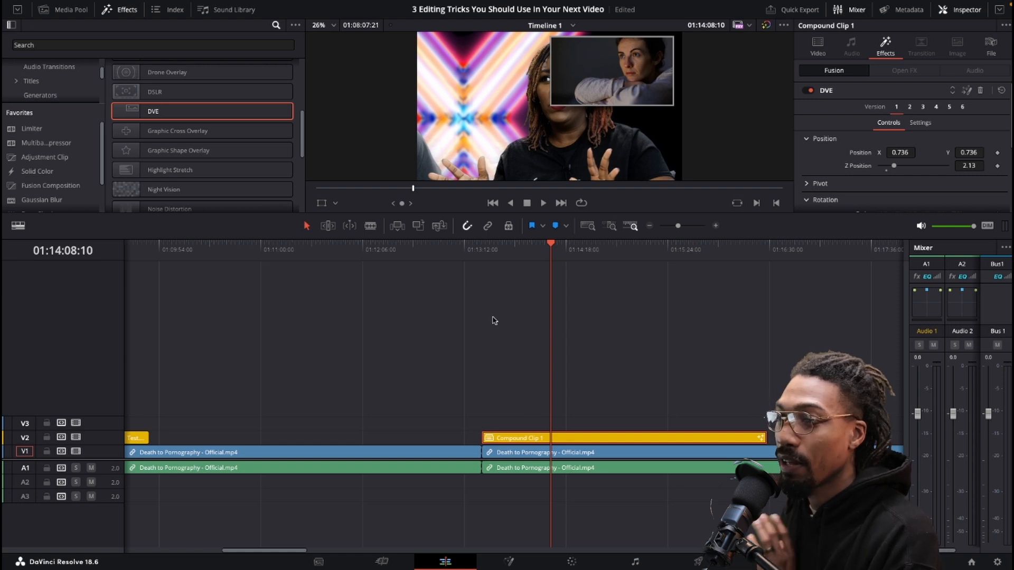
{"action": "left_click_drag", "start_coordinate": [534, 252], "coordinate": [659, 248]}
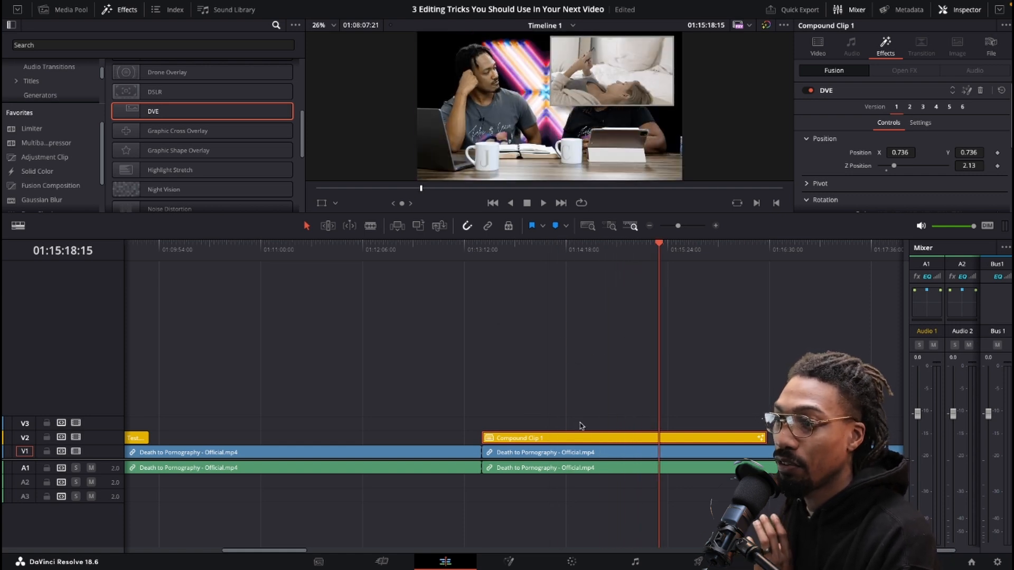
Step: Enable stacked timelines and open the compound clip in its own timeline
{"action": "left_click", "coordinate": [18, 225]}
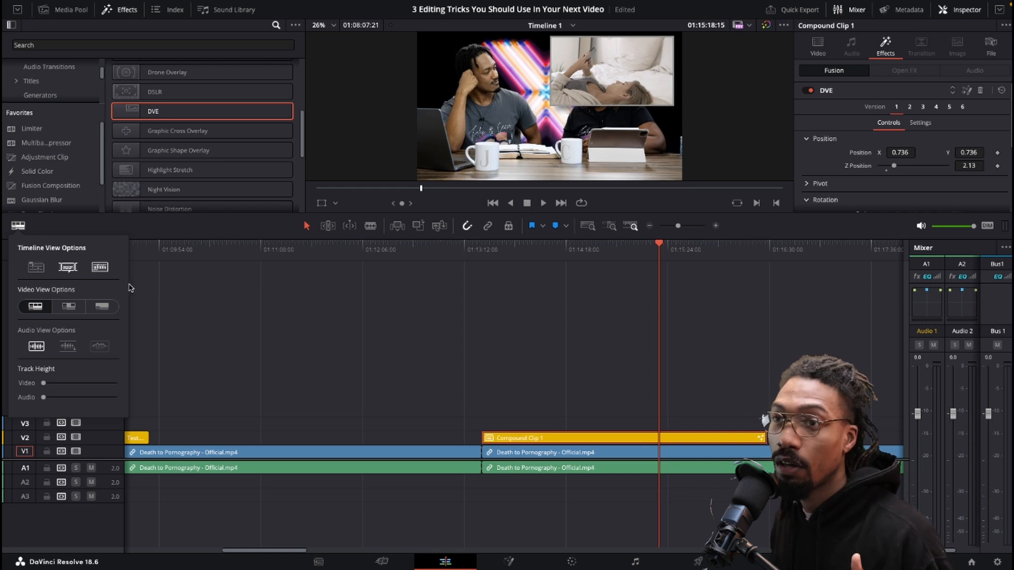
{"action": "left_click", "coordinate": [36, 267]}
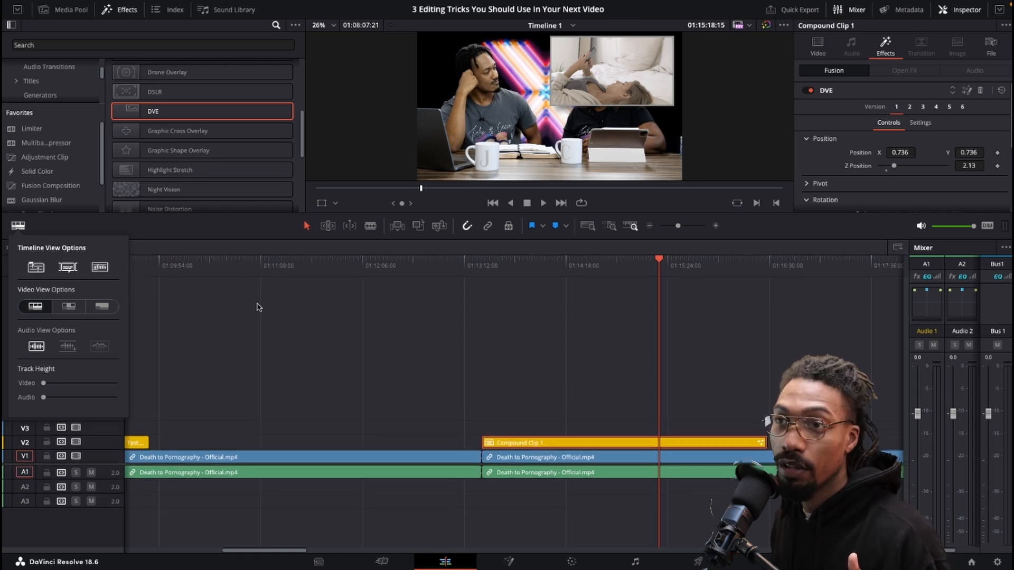
{"action": "right_click", "coordinate": [512, 448]}
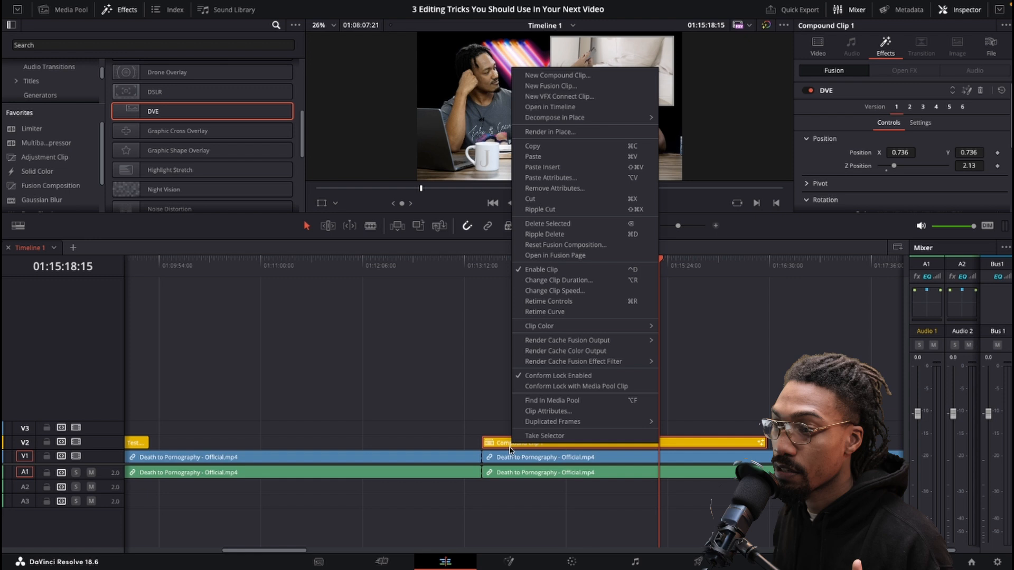
{"action": "left_click", "coordinate": [554, 108]}
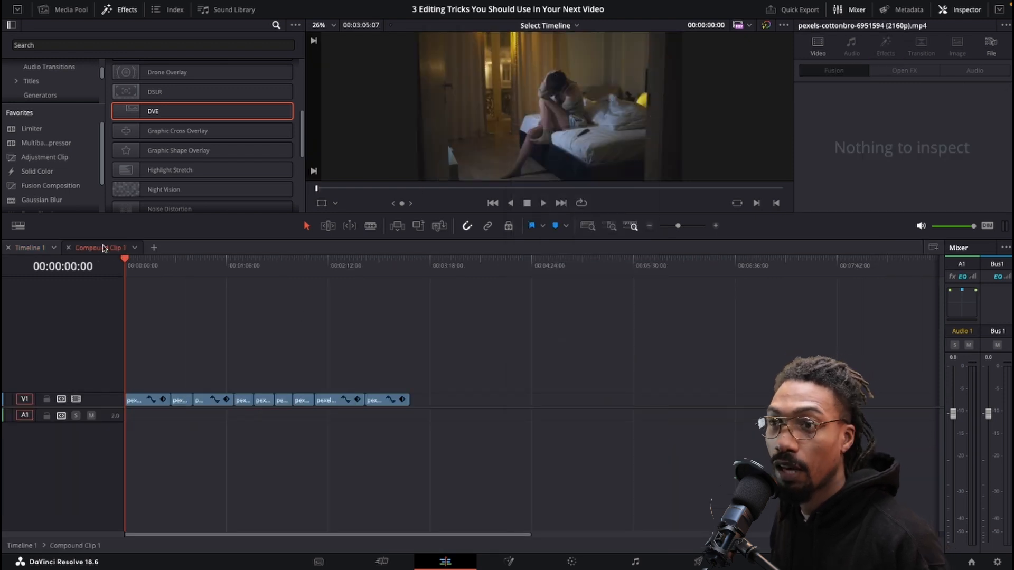
Step: Scrub through the separate clips inside the compound clip and return to Timeline 1
{"action": "left_click_drag", "start_coordinate": [145, 267], "coordinate": [177, 309]}
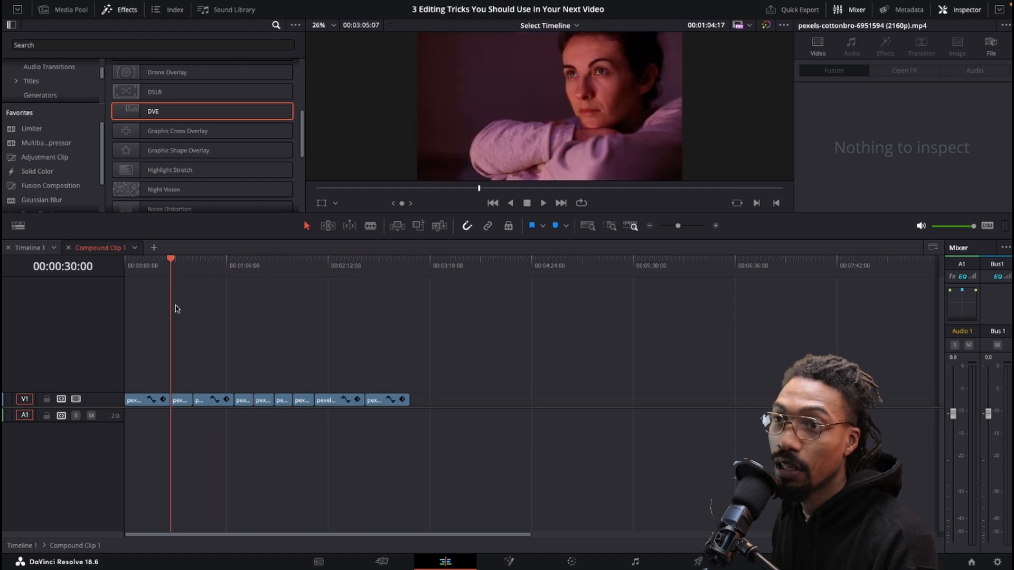
{"action": "left_click", "coordinate": [42, 251]}
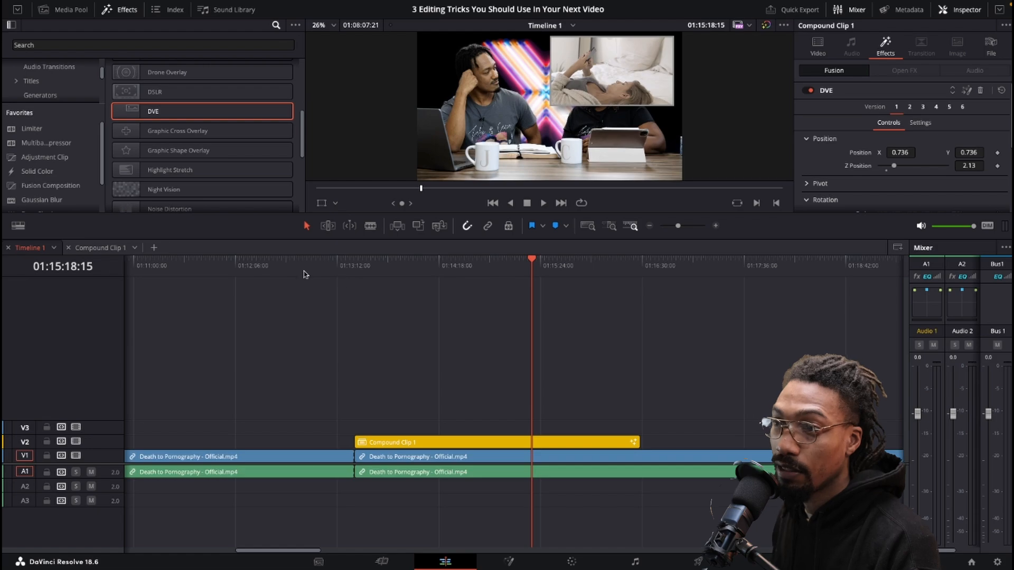